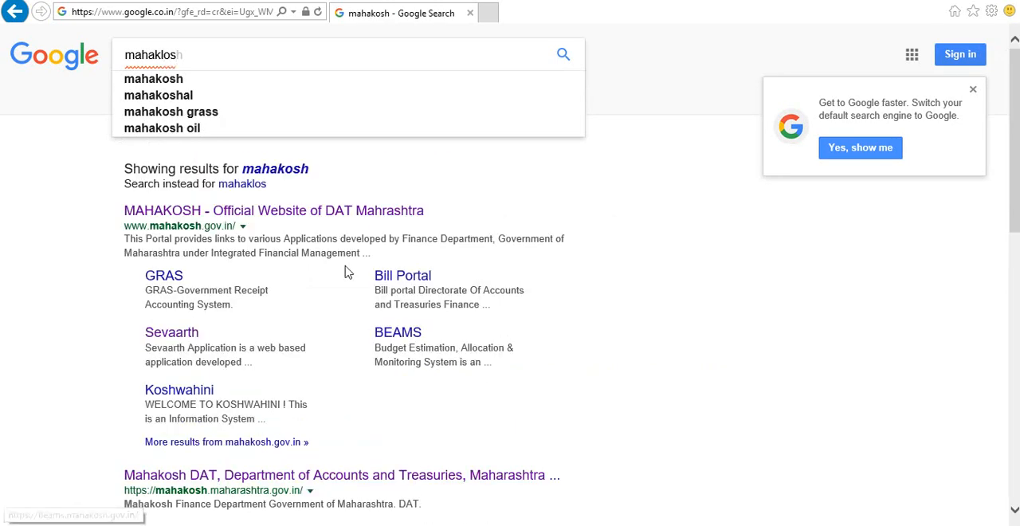
# Open the Bill Portal from the official Mahakosh website and bring up its user login form
pyautogui.click(318, 211)
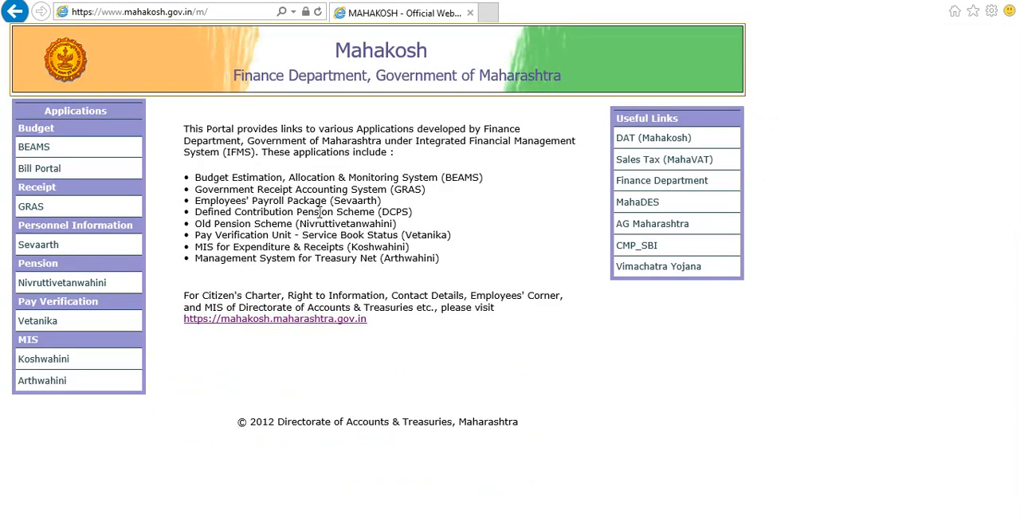
pyautogui.click(35, 170)
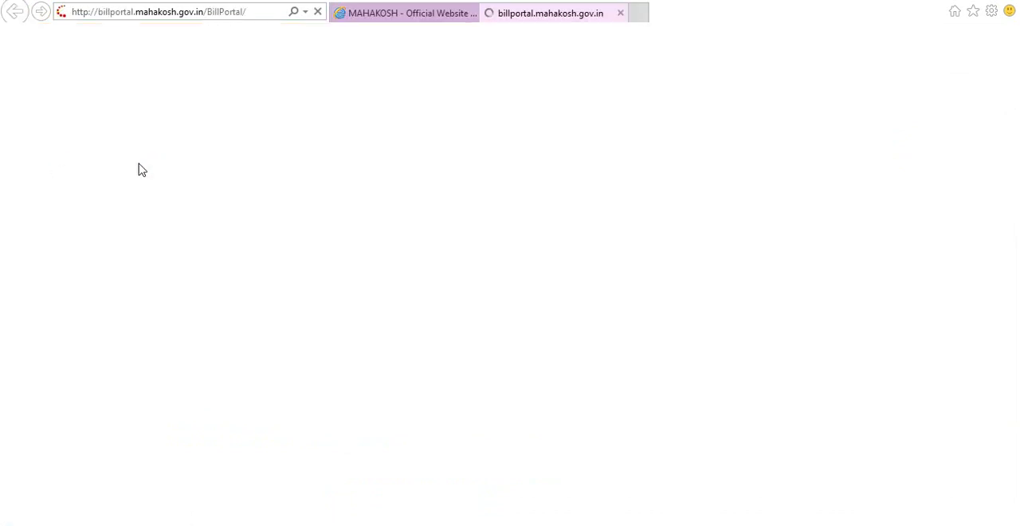
pyautogui.click(280, 193)
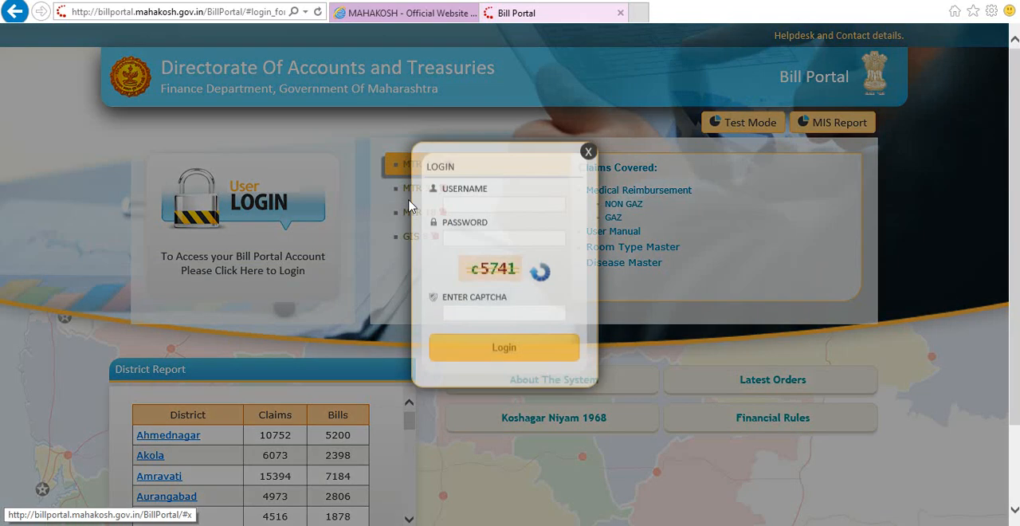
# Try to log in to the Bill Portal with the account's username, password and captcha code
pyautogui.click(464, 215)
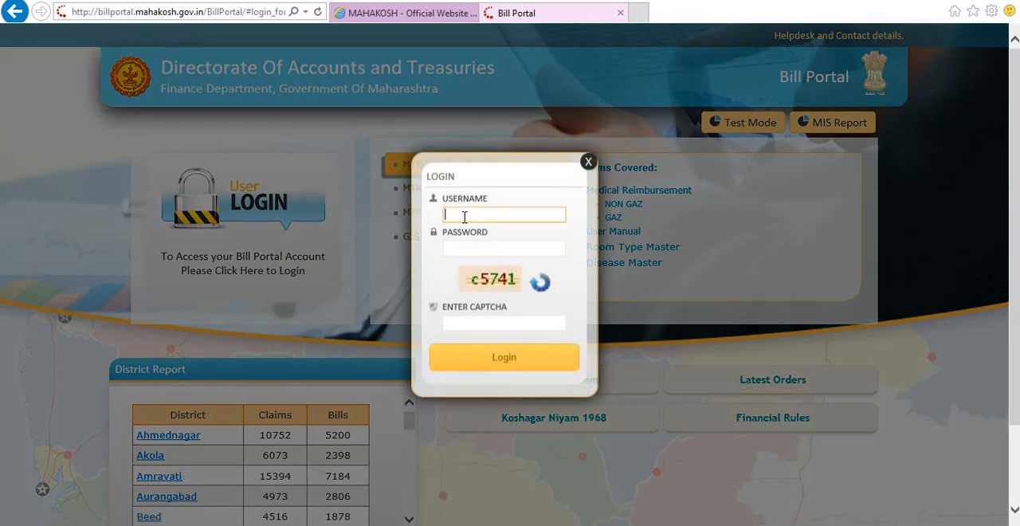
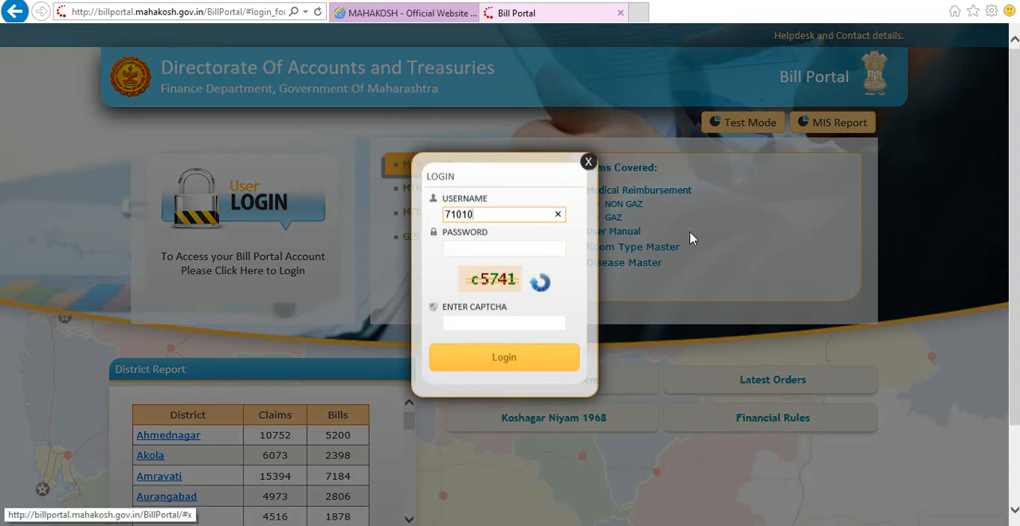
pyautogui.press('Tab')
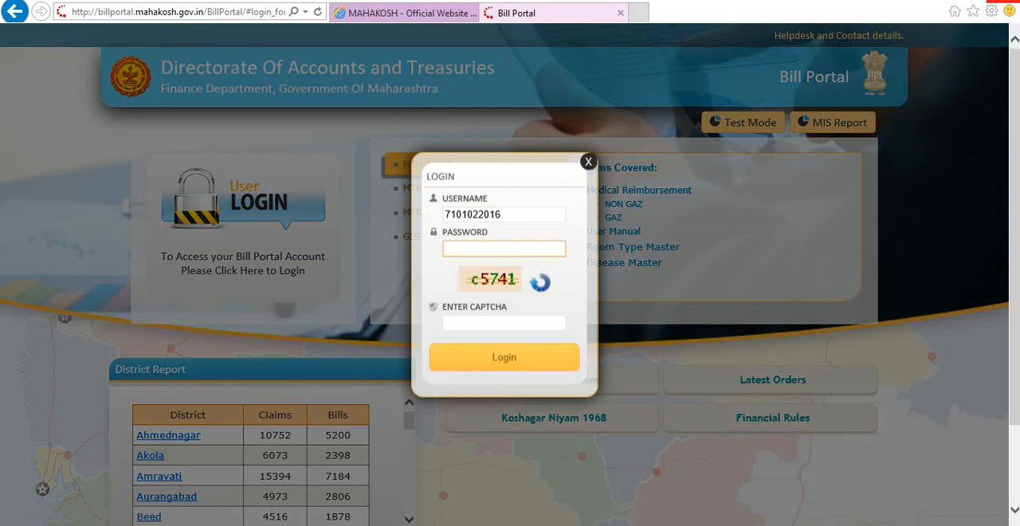
pyautogui.write('••••••••')
pyautogui.press('Tab')
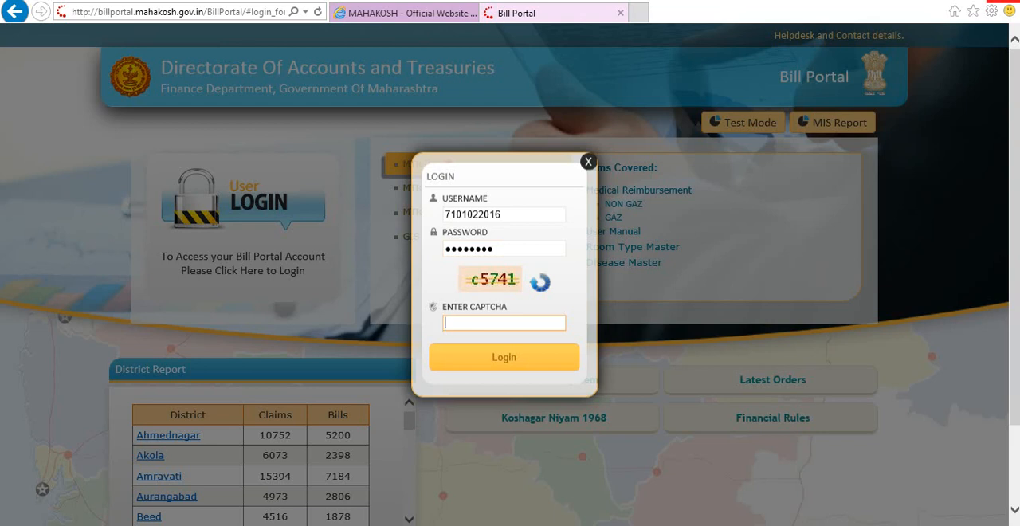
pyautogui.write('c5741')
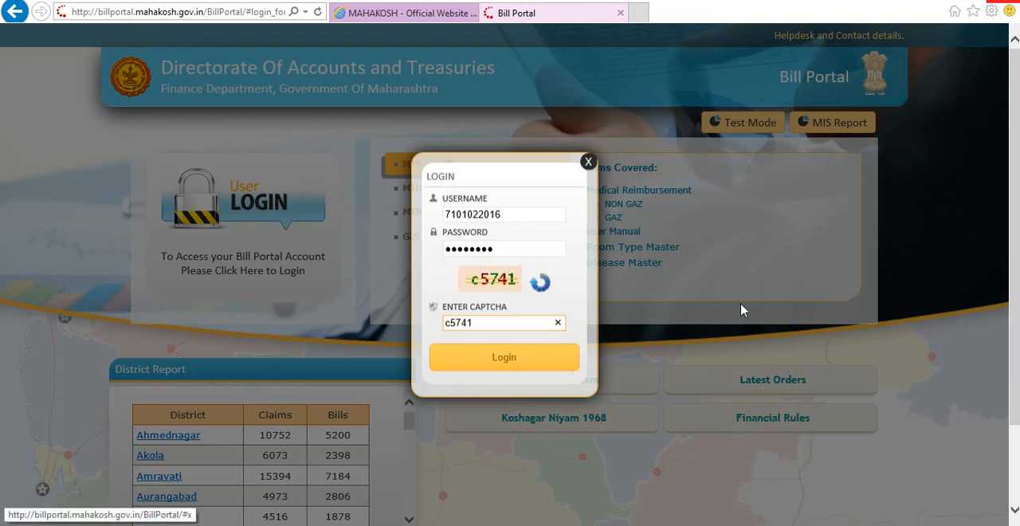
pyautogui.click(517, 359)
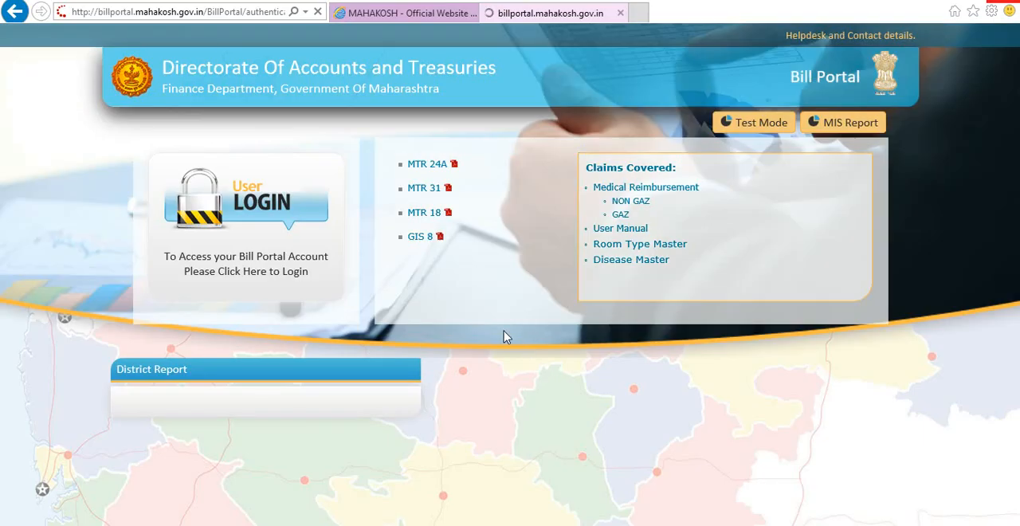
# Log in with the preparer account's username, password and captcha code, and maximize the portal window
pyautogui.click(269, 217)
pyautogui.click(508, 217)
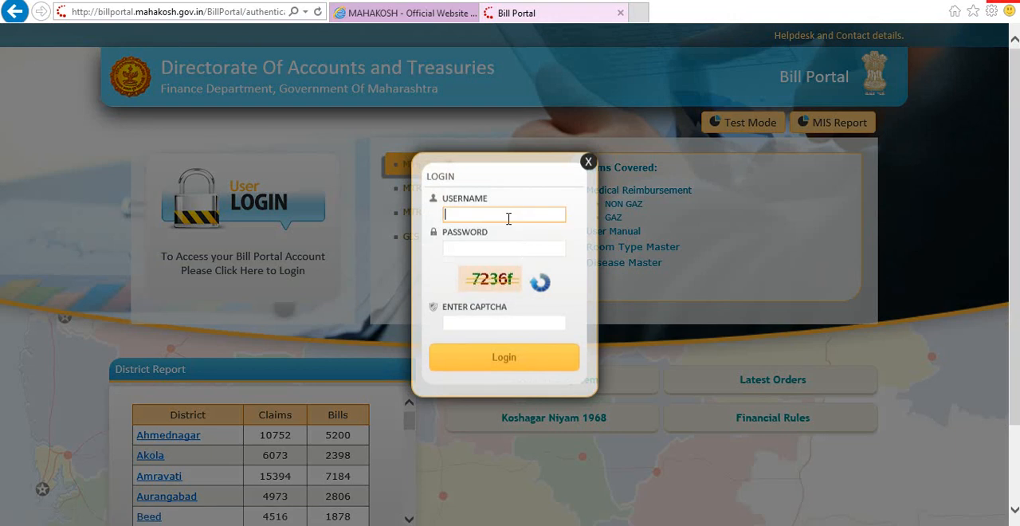
pyautogui.press('Tab')
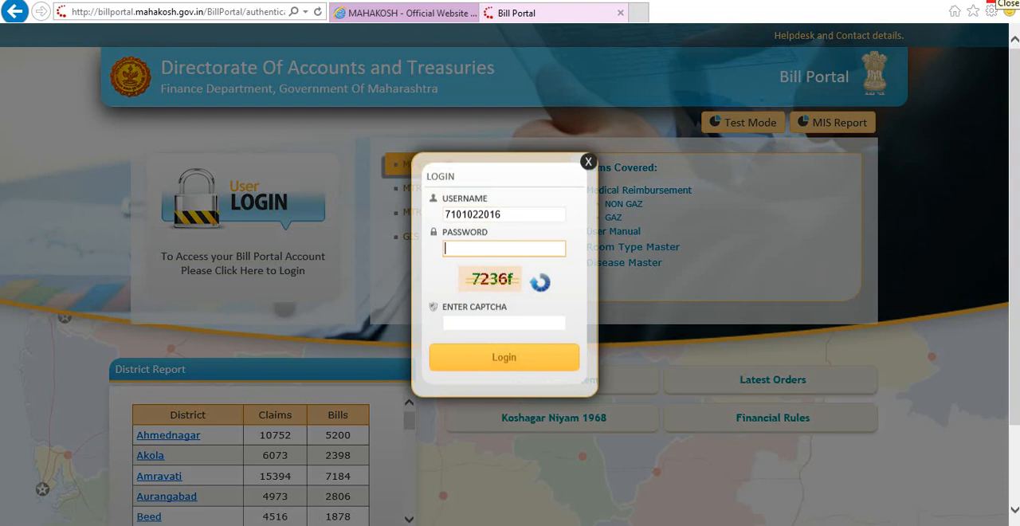
pyautogui.press('Tab')
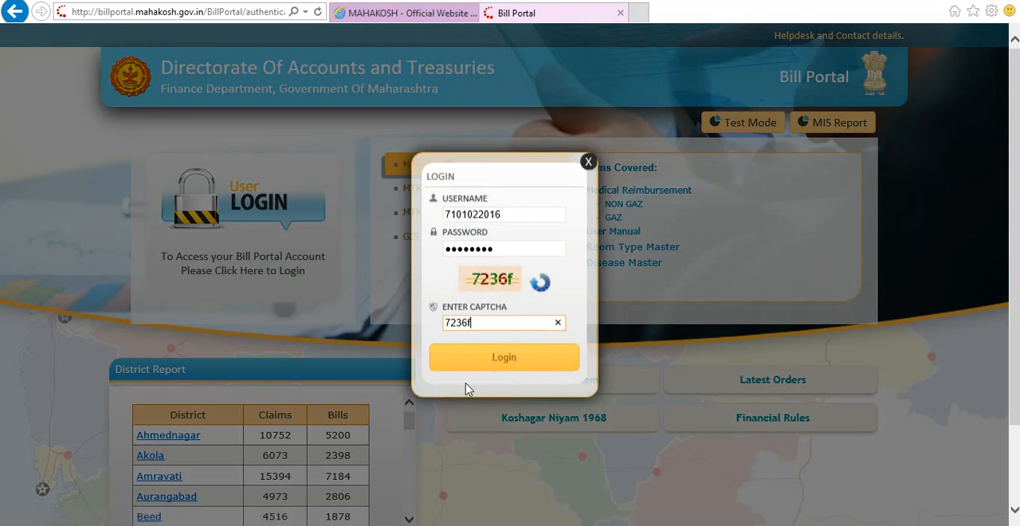
pyautogui.click(498, 360)
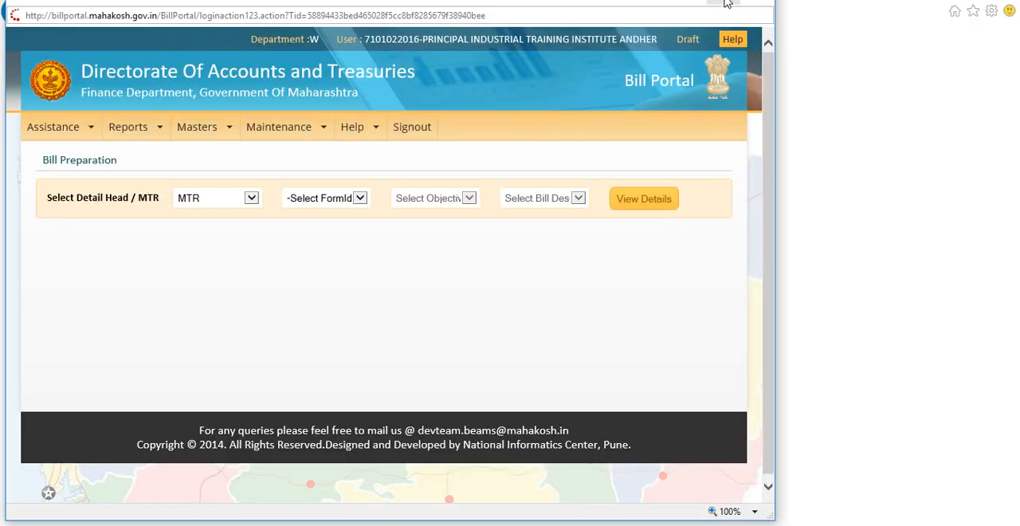
pyautogui.click(725, 2)
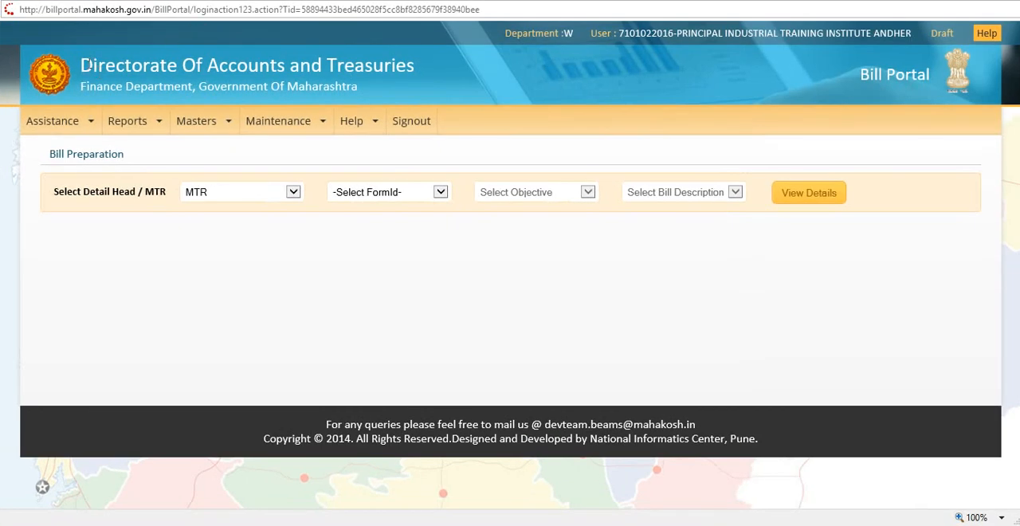
# Open the Electricity claim entry form and select the registered electricity meter number
pyautogui.moveTo(53, 126)
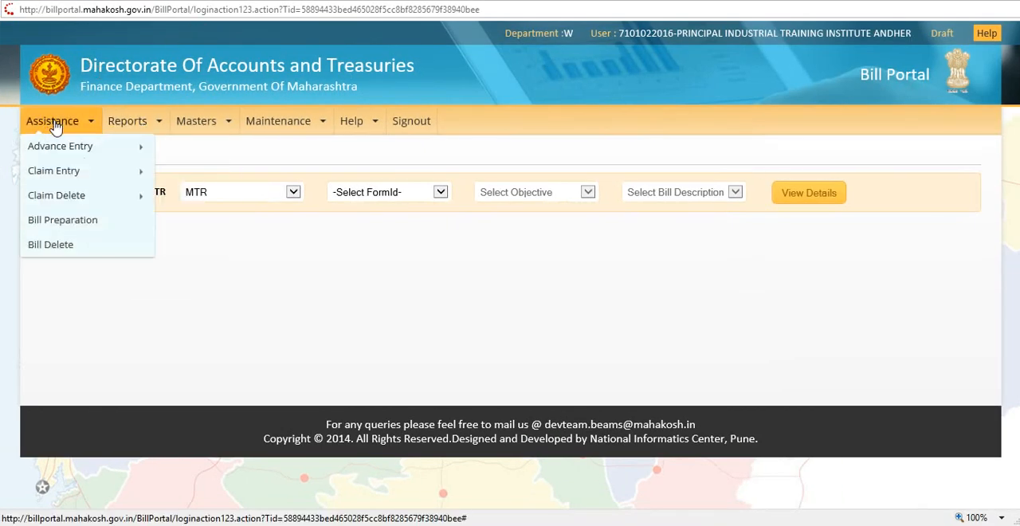
pyautogui.moveTo(71, 201)
pyautogui.moveTo(73, 171)
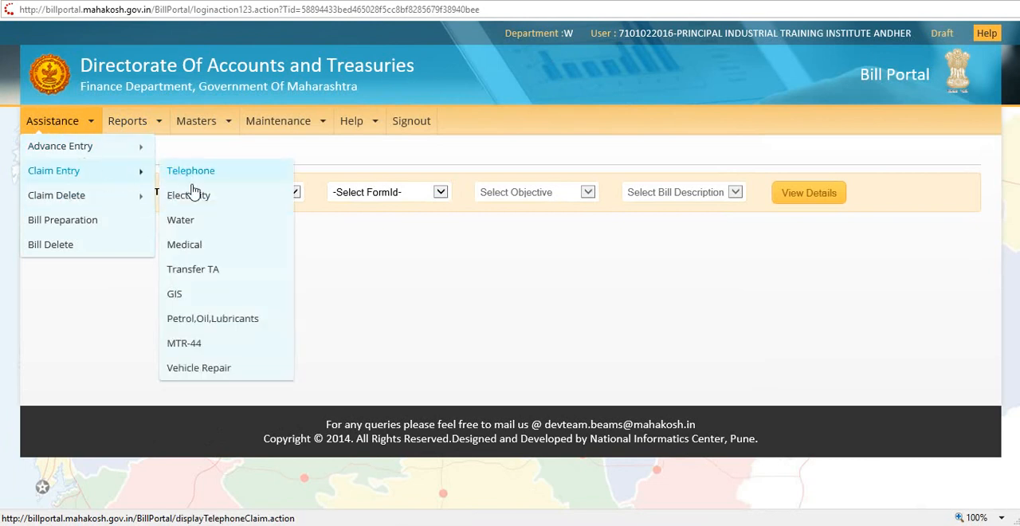
pyautogui.click(191, 197)
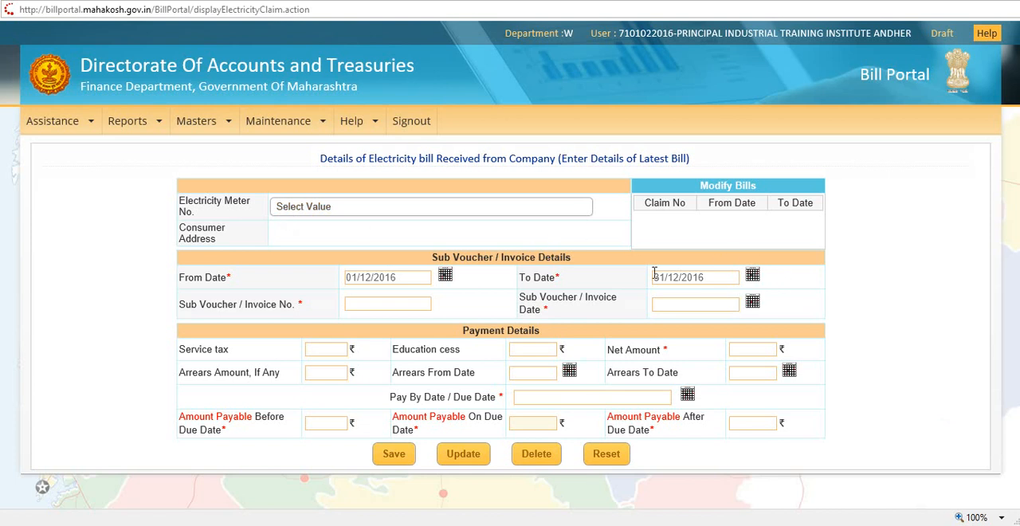
pyautogui.click(346, 208)
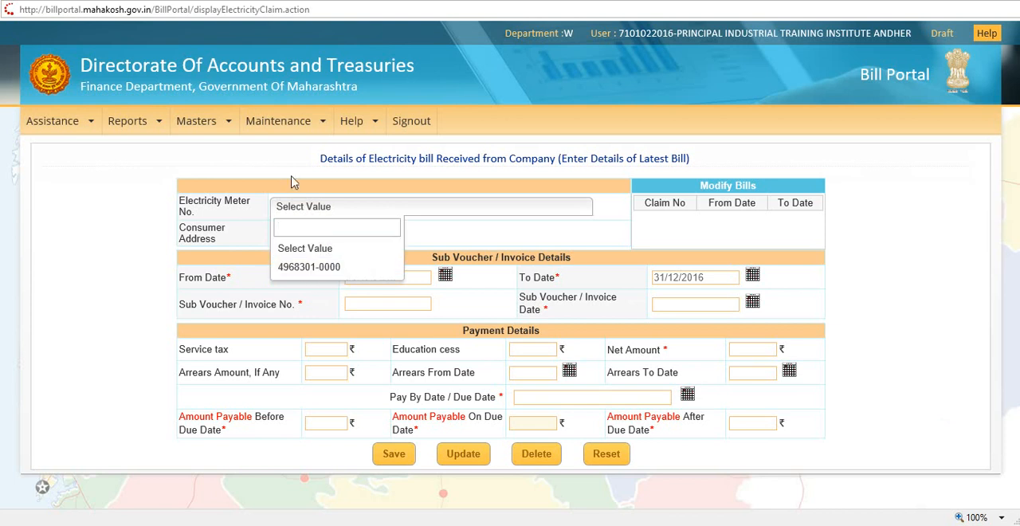
pyautogui.moveTo(217, 126)
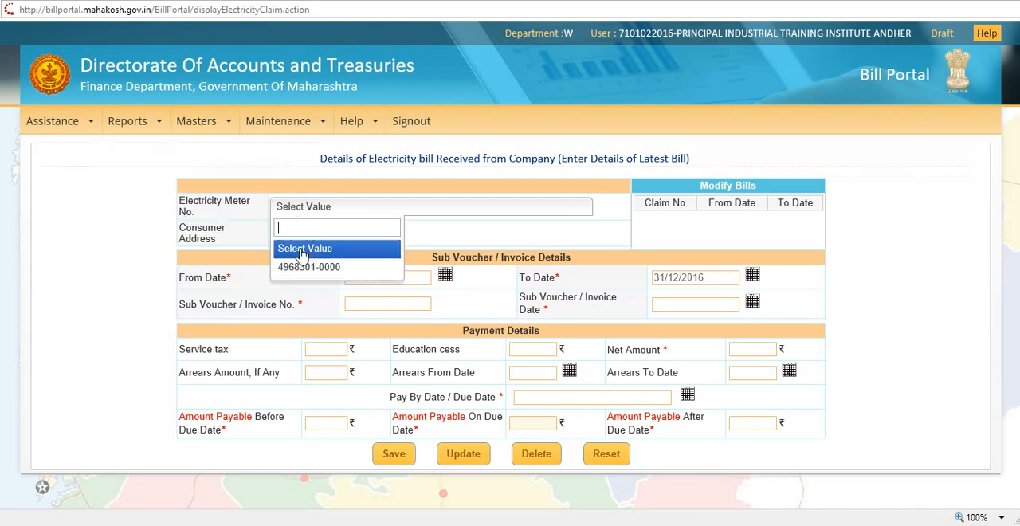
pyautogui.click(300, 268)
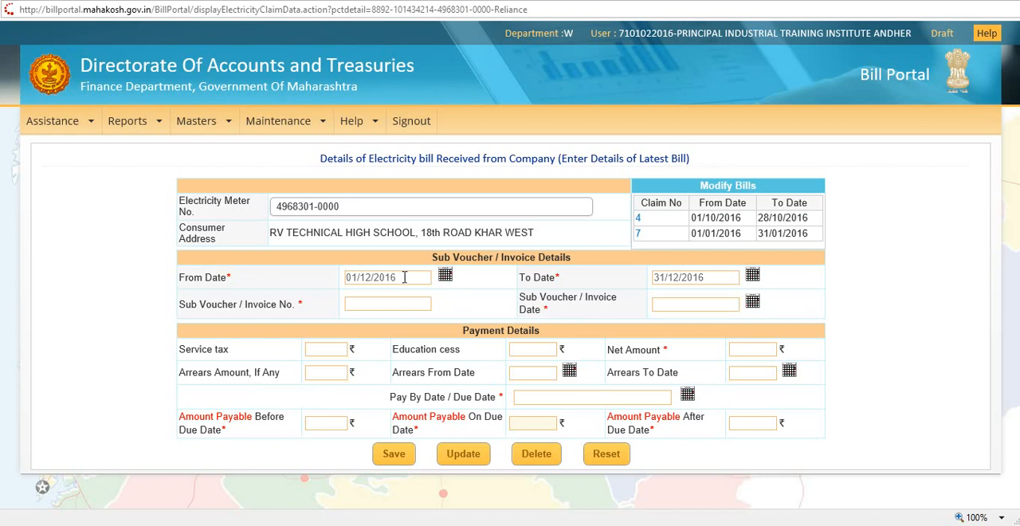
# Set the From Date of the electricity bill to 01/11/2016
pyautogui.click(446, 276)
pyautogui.click(504, 287)
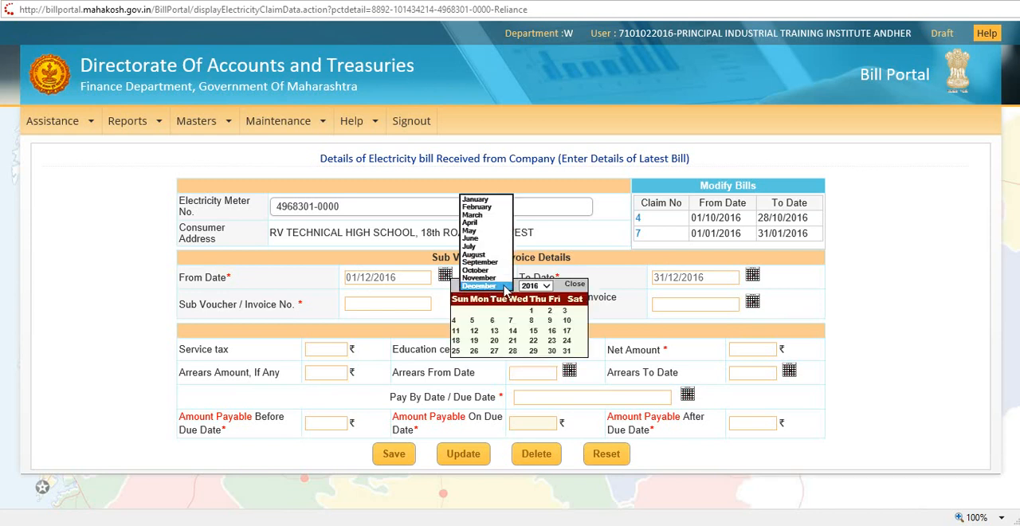
pyautogui.click(502, 278)
pyautogui.click(496, 311)
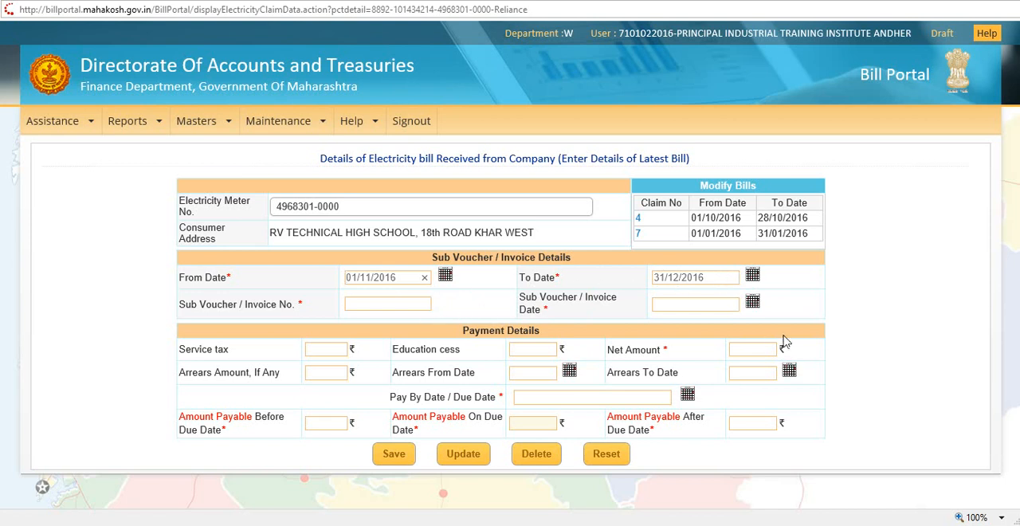
# Enter the sub voucher / invoice number and set the invoice date to 05/01/2017
pyautogui.click(371, 303)
pyautogui.write('10')
pyautogui.write('143')
pyautogui.write('4214')
pyautogui.write('05')
pyautogui.write('/')
pyautogui.write('01')
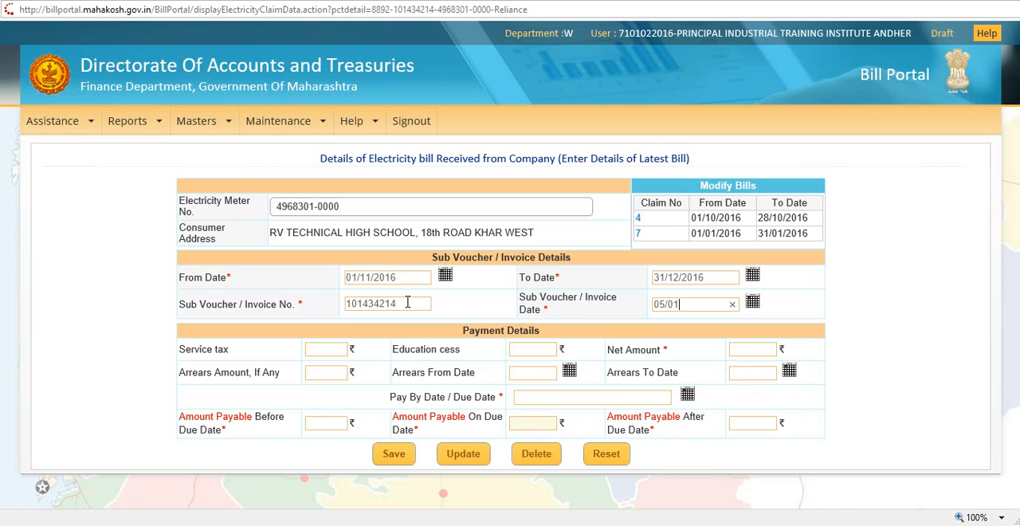
pyautogui.write('/2017')
# Set the net amount of the electricity bill to 9696 rupees
pyautogui.click(913, 347)
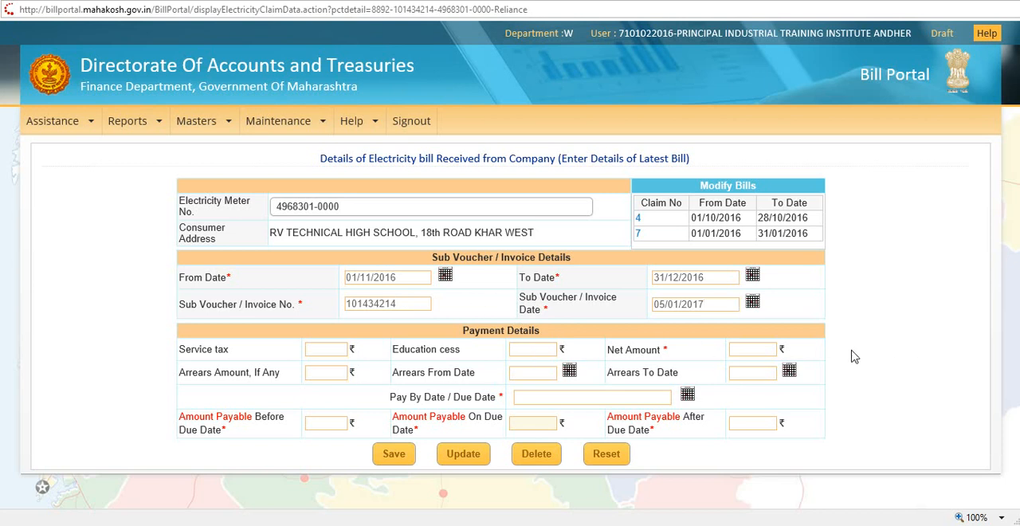
pyautogui.click(759, 351)
pyautogui.write('9696')
pyautogui.click(971, 366)
# Set the due date to 27/01/2017 and the amounts payable before and after the due date to 9696 rupees
pyautogui.write('27/01/')
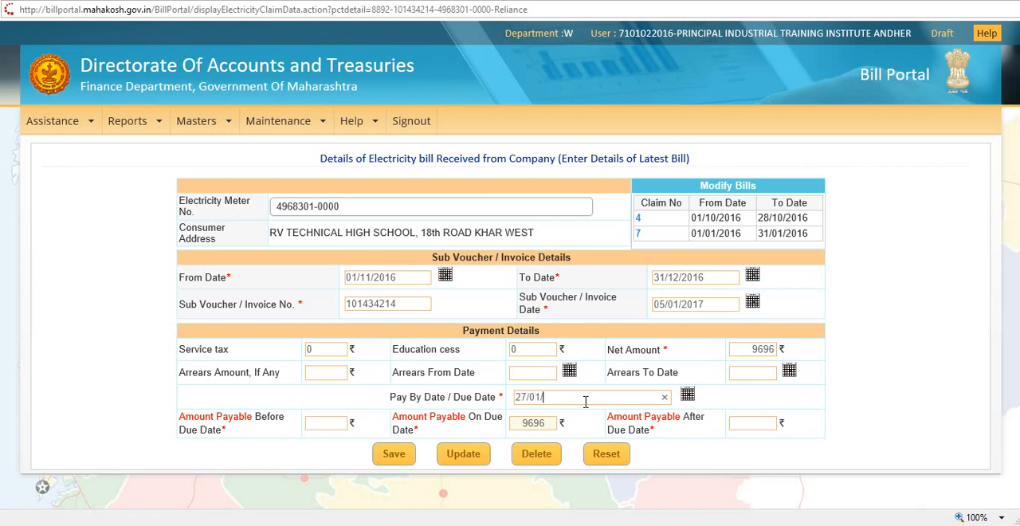
pyautogui.write('2017')
pyautogui.click(898, 418)
pyautogui.click(335, 423)
pyautogui.write('9696')
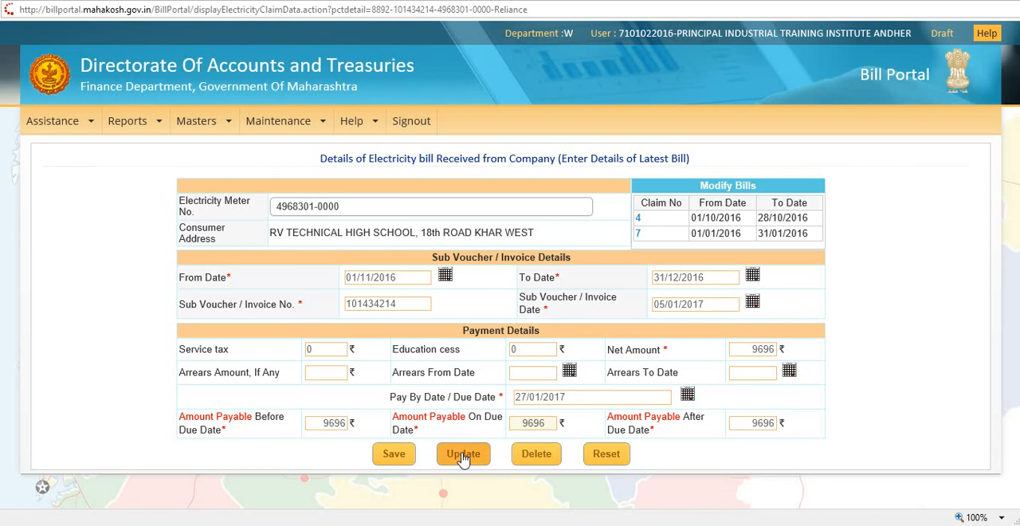
# Save the electricity claim and dismiss the confirmation message
pyautogui.click(396, 456)
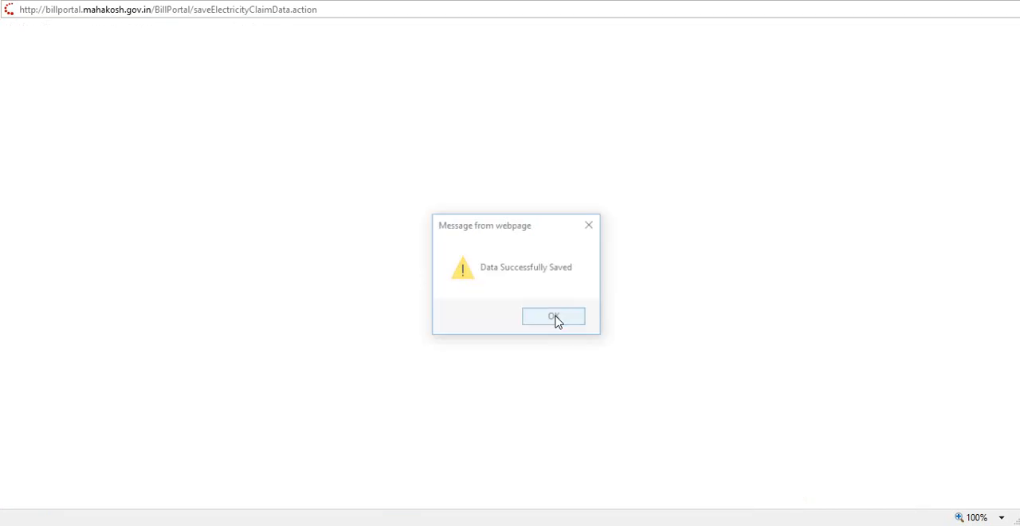
pyautogui.click(566, 320)
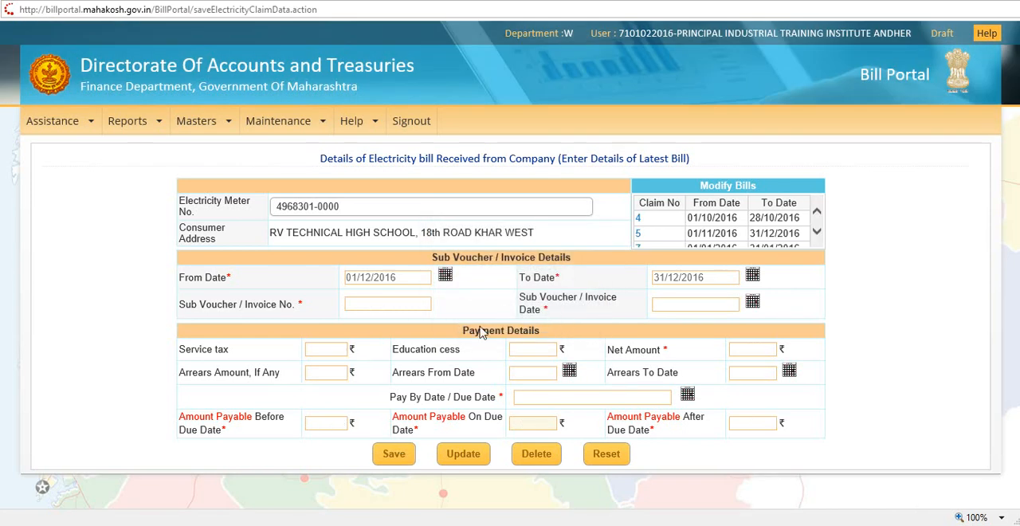
pyautogui.click(396, 455)
pyautogui.click(610, 194)
# Sign out, log in to the approving account with its username, password and captcha code, and maximize the portal window
pyautogui.click(419, 124)
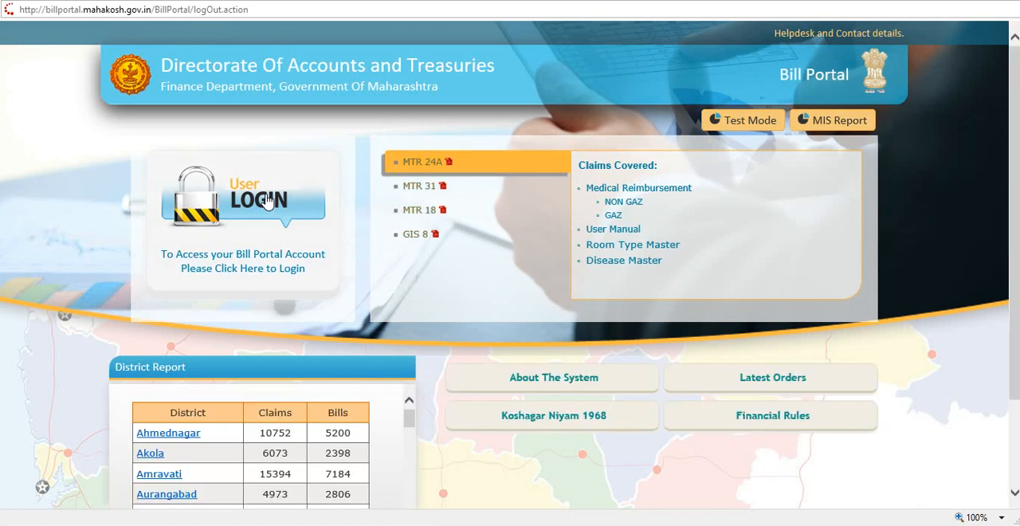
pyautogui.click(267, 202)
pyautogui.click(471, 204)
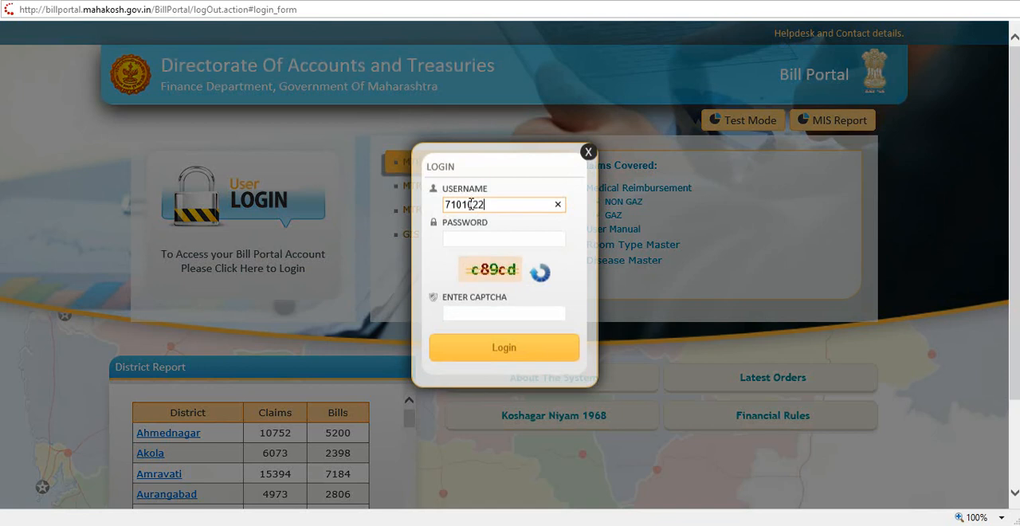
pyautogui.press('Tab')
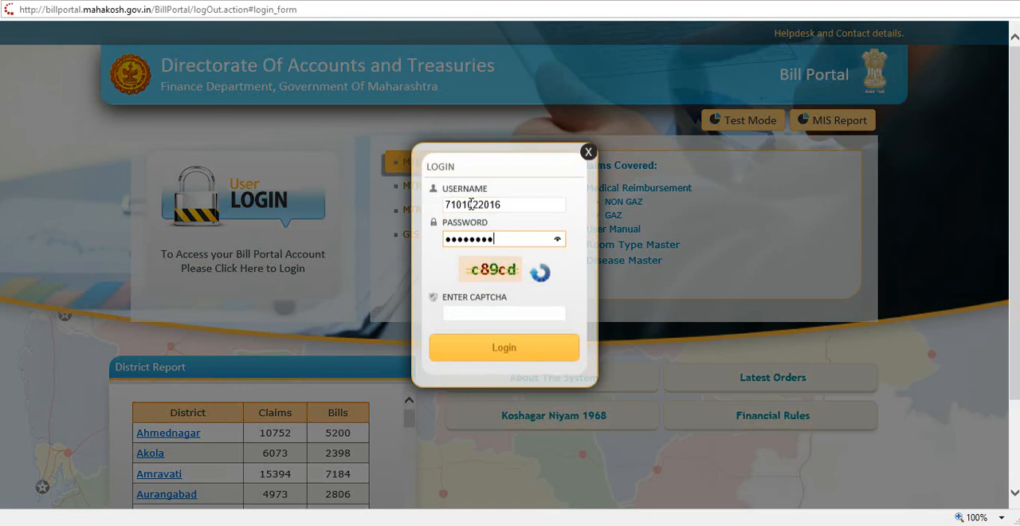
pyautogui.press('Tab')
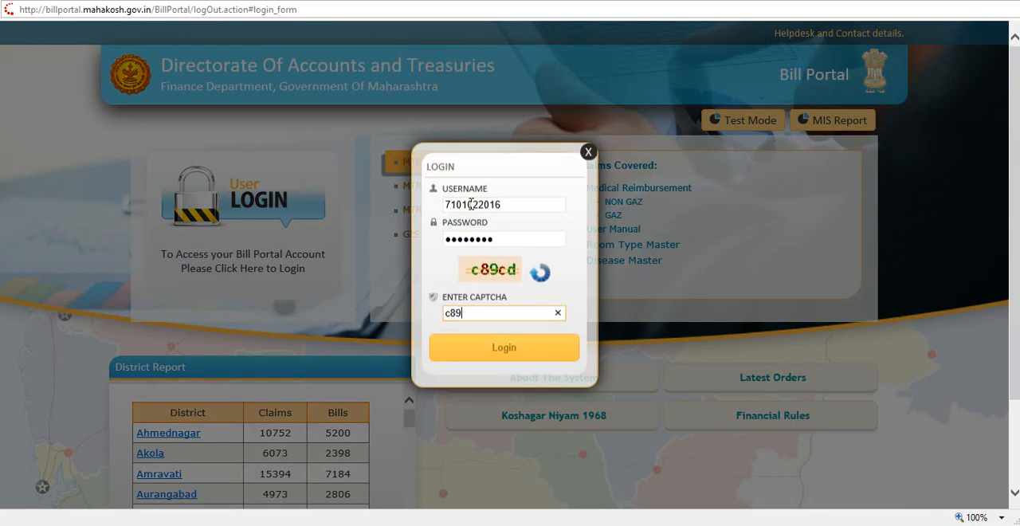
pyautogui.click(495, 350)
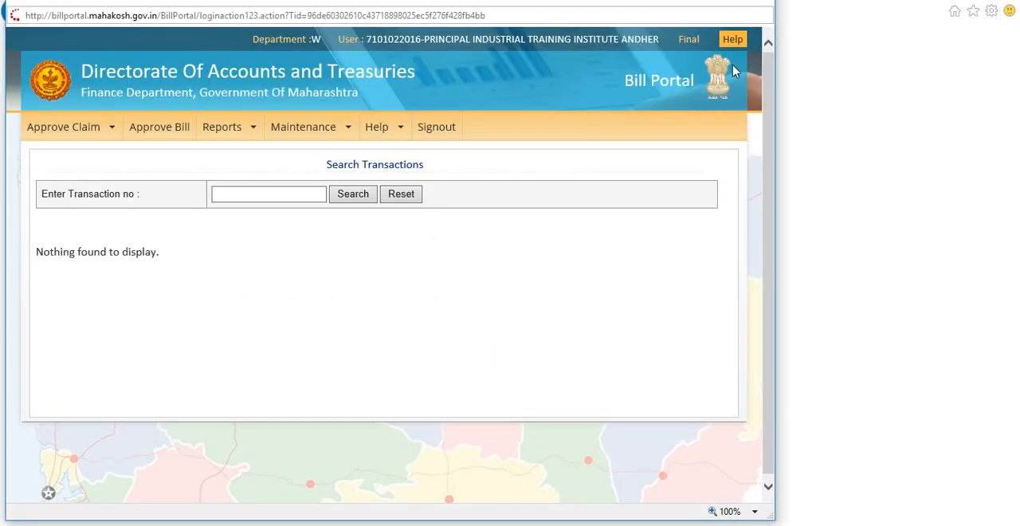
pyautogui.doubleClick(728, 3)
# Open the electricity claim for 01/11/2016 to 31/12/2016 for verification, approve and submit it, and dismiss the confirmation message
pyautogui.moveTo(87, 127)
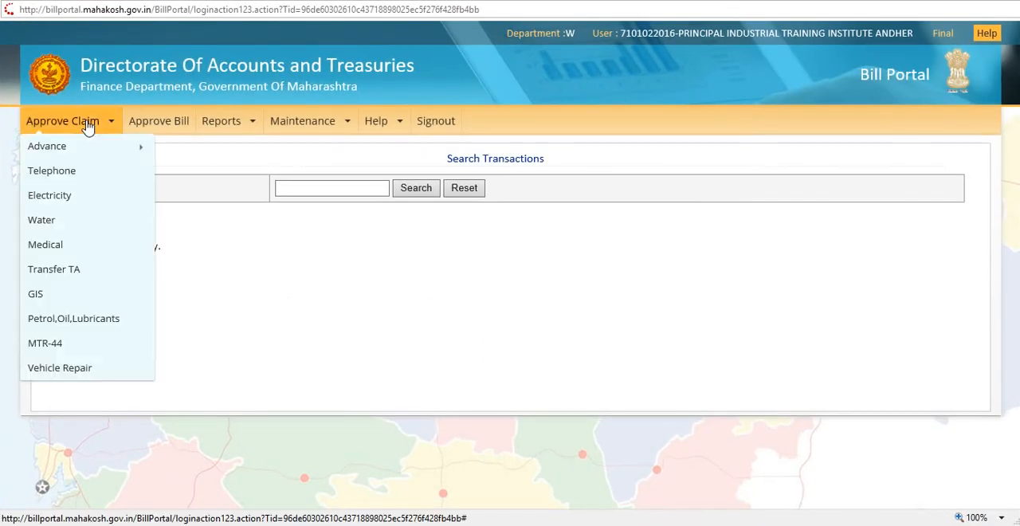
pyautogui.click(69, 198)
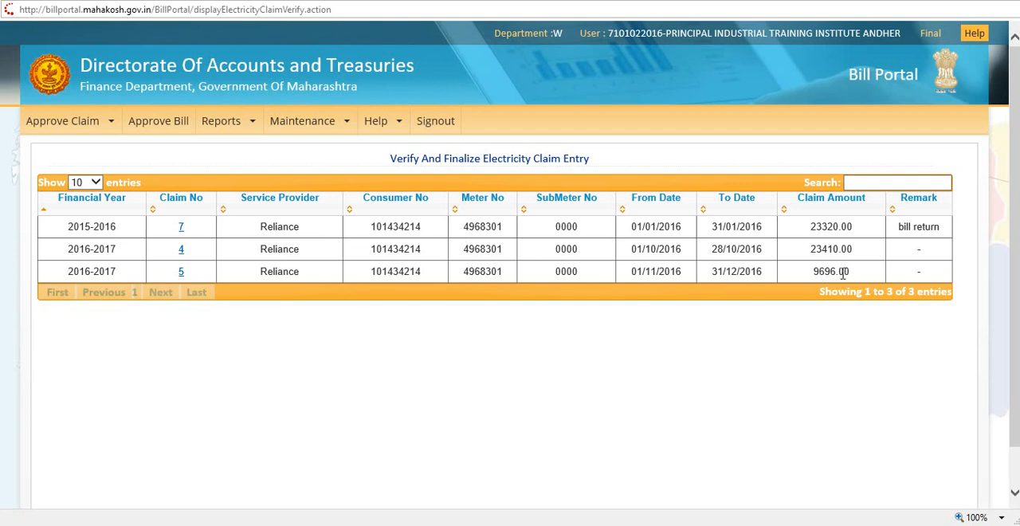
pyautogui.click(181, 272)
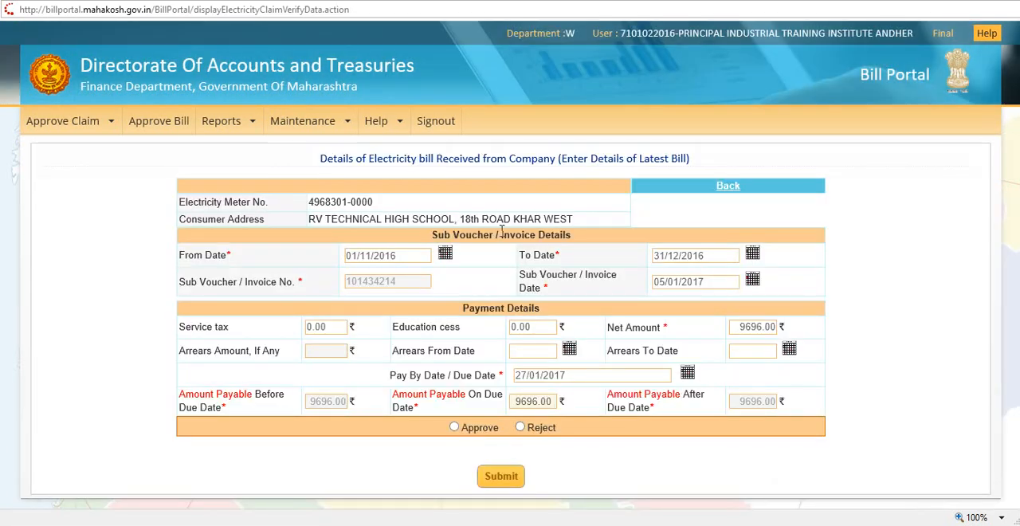
pyautogui.click(454, 428)
pyautogui.click(502, 481)
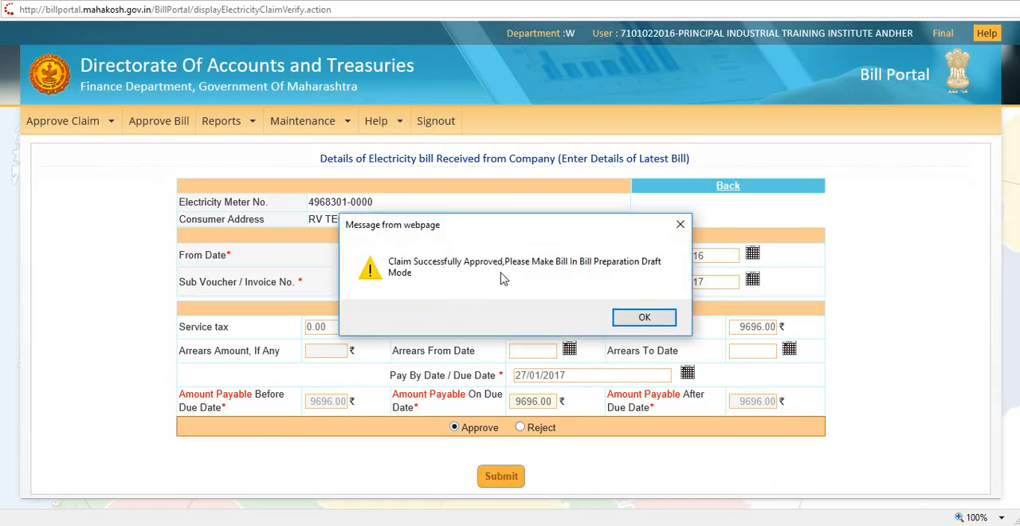
pyautogui.click(645, 319)
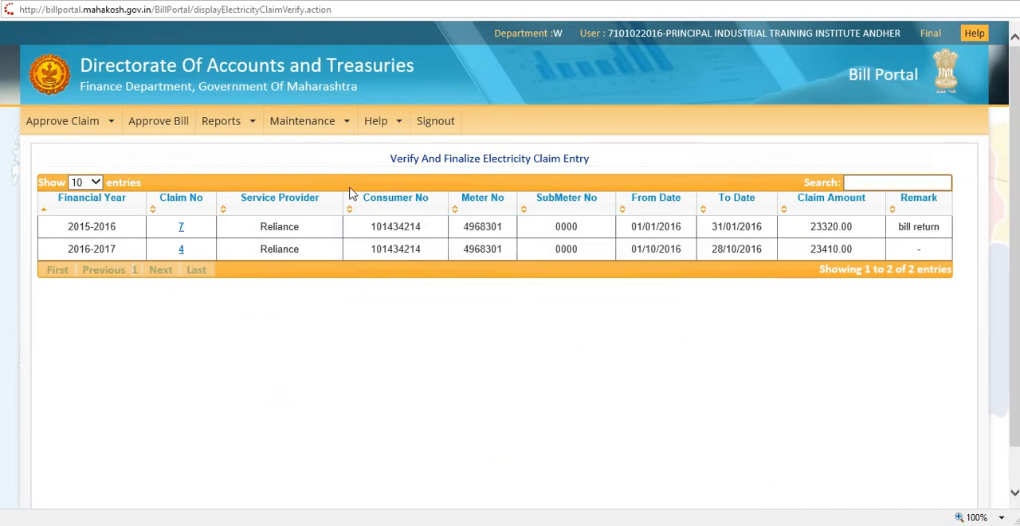
# Sign out and log in to the draft account with its username, password and captcha code
pyautogui.click(442, 127)
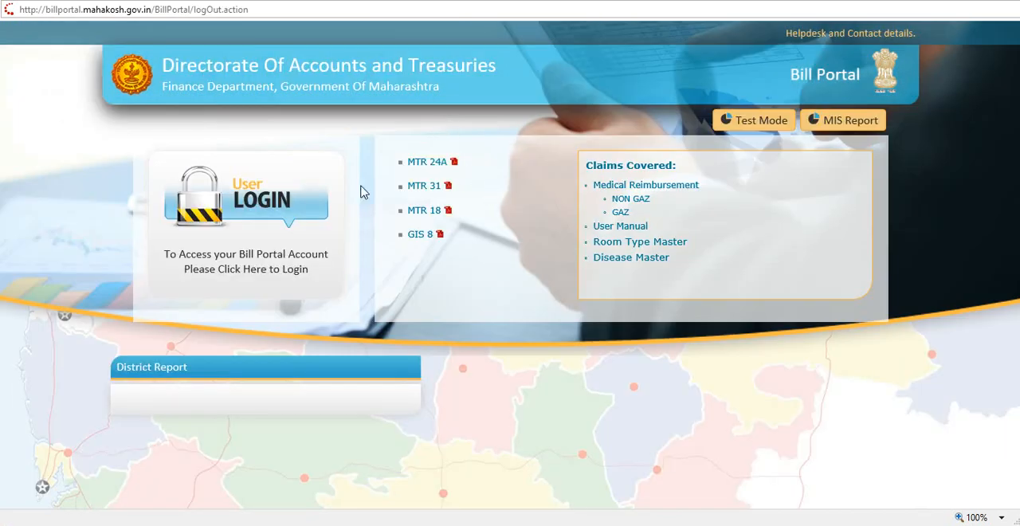
pyautogui.click(318, 203)
pyautogui.click(466, 205)
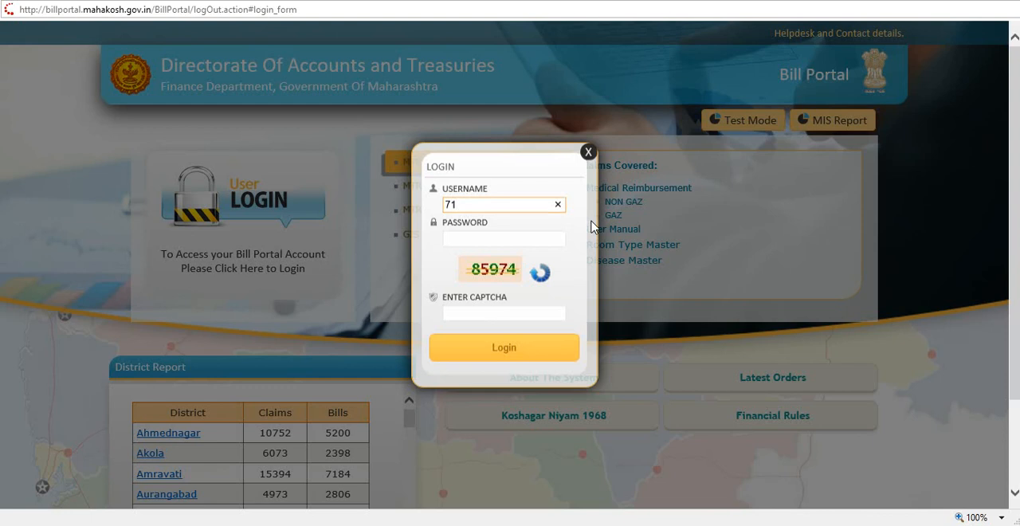
pyautogui.press('Tab')
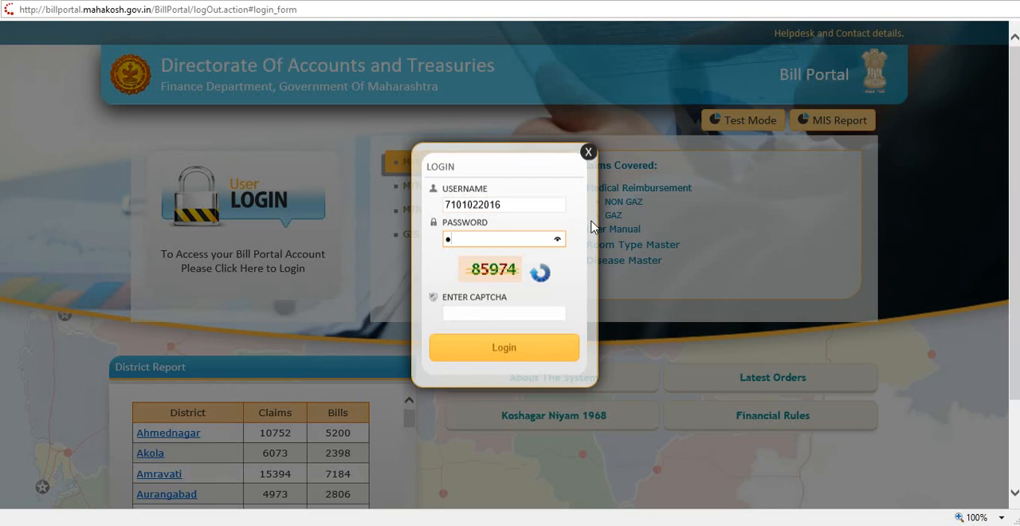
pyautogui.write('•')
pyautogui.press('Tab')
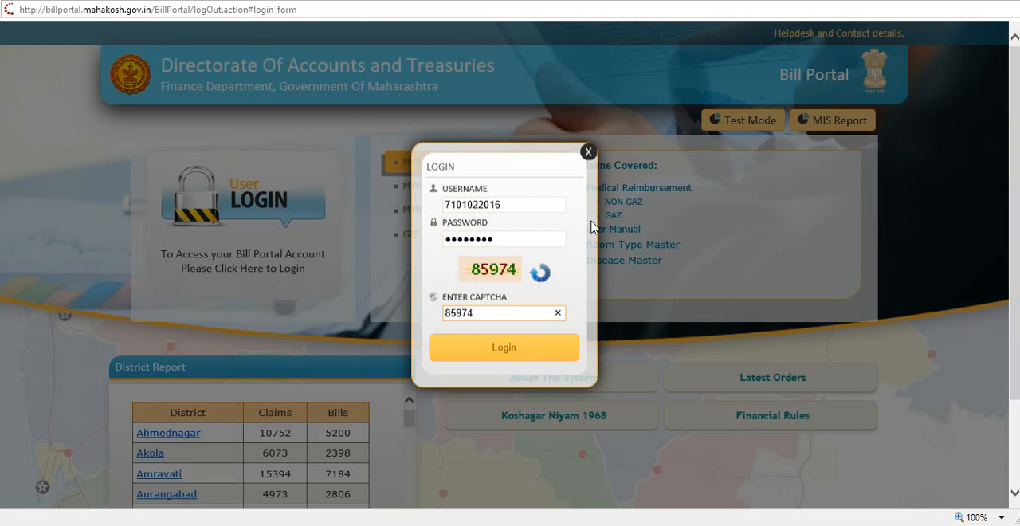
pyautogui.click(512, 354)
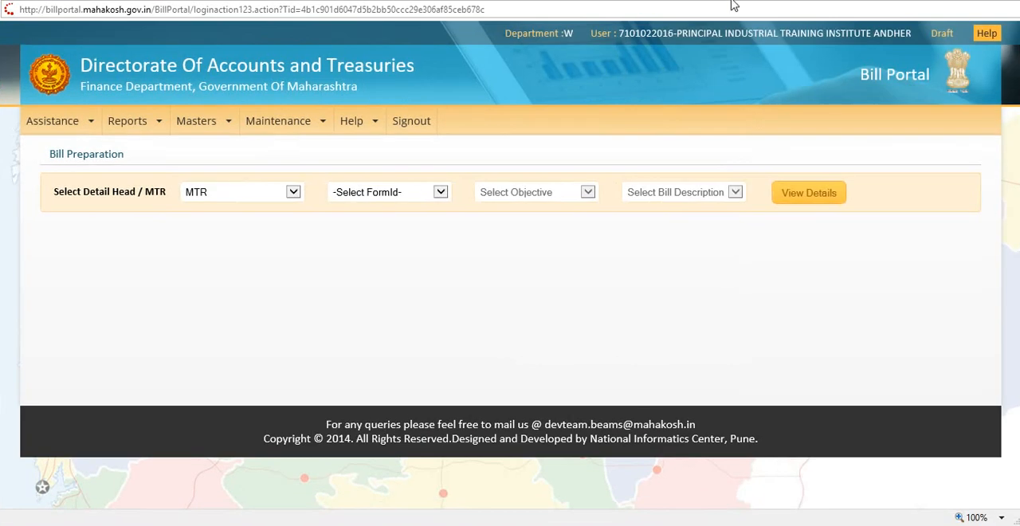
# View the bill preparation details for form MTR31, objective 06-TELEPHONE ELECTRICITY AND WATER CHARGES and bill description 02-ELECTRICITY CHARGES
pyautogui.moveTo(253, 127)
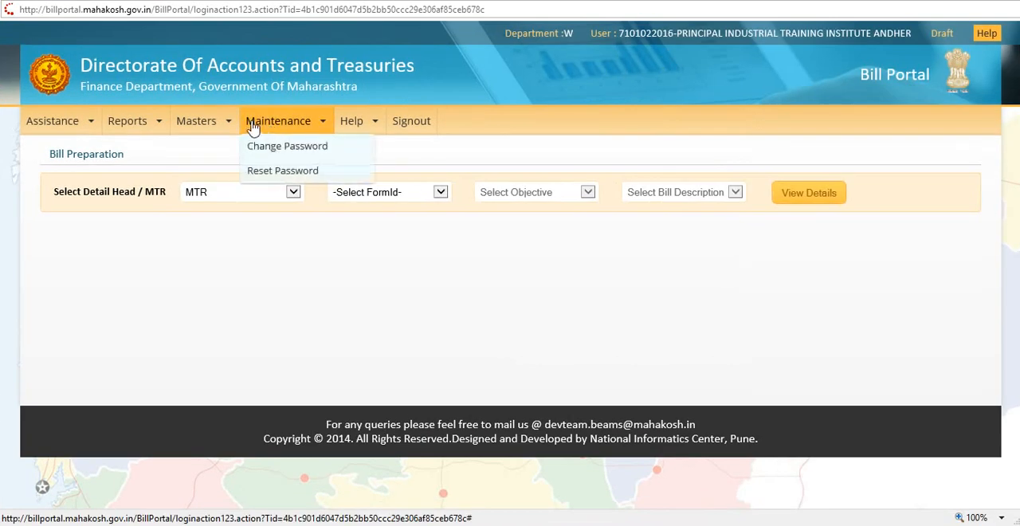
pyautogui.moveTo(74, 124)
pyautogui.moveTo(76, 179)
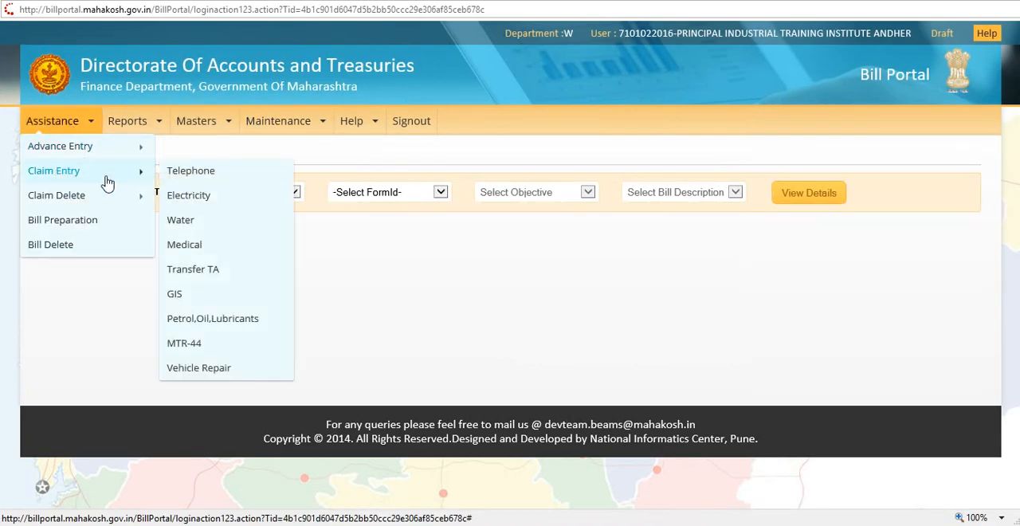
pyautogui.click(80, 227)
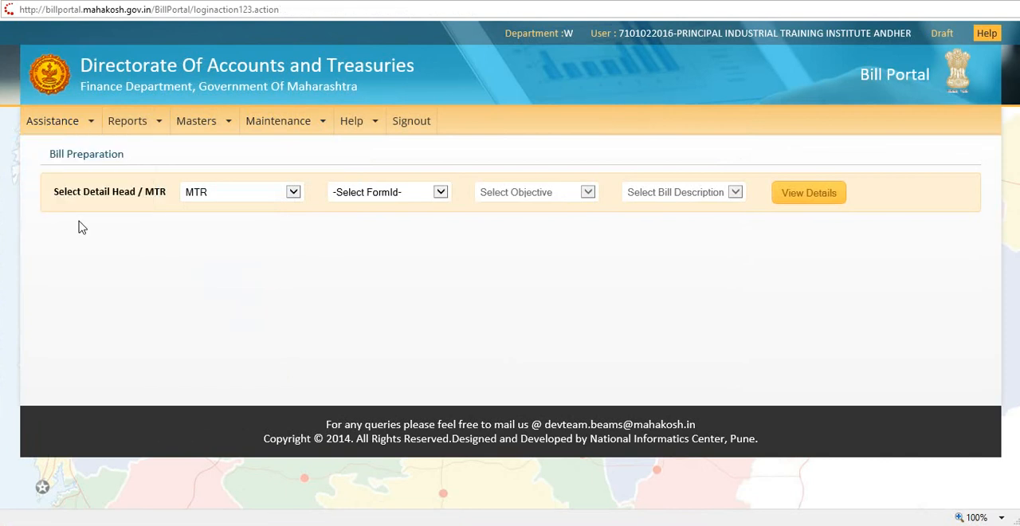
pyautogui.click(406, 197)
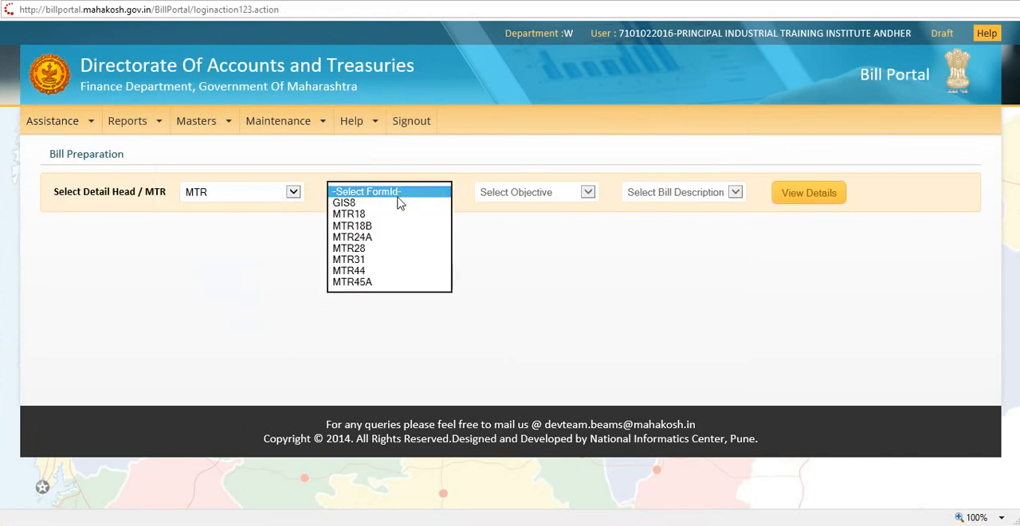
pyautogui.click(365, 260)
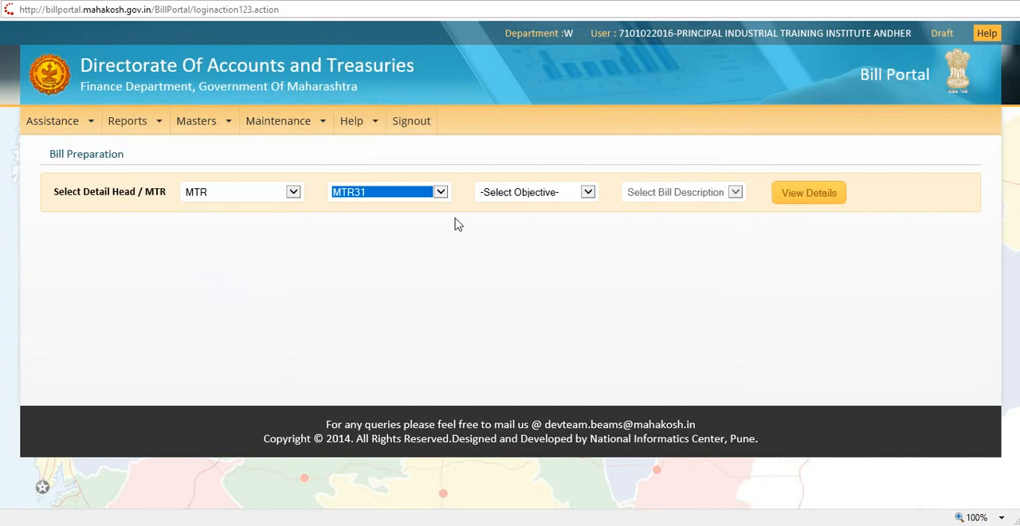
pyautogui.click(564, 195)
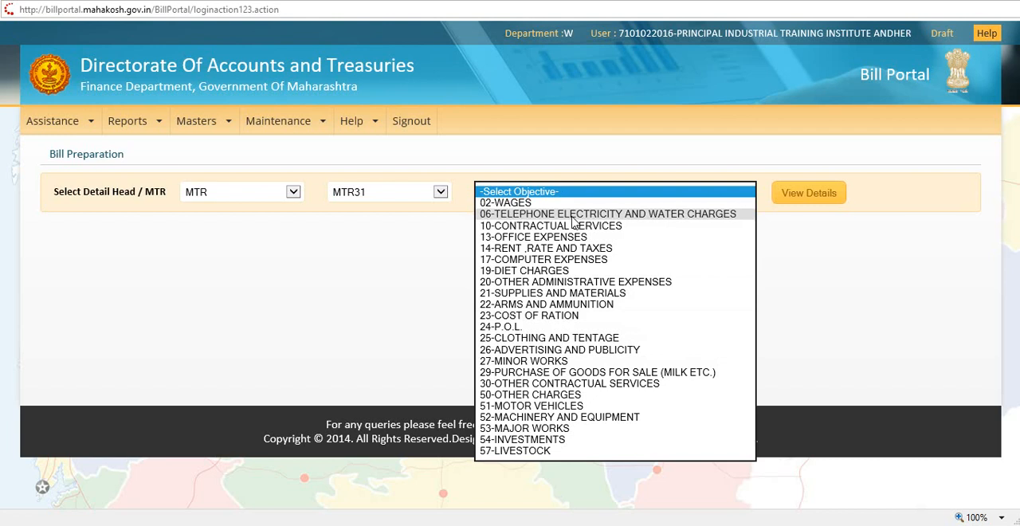
pyautogui.click(618, 214)
pyautogui.click(685, 192)
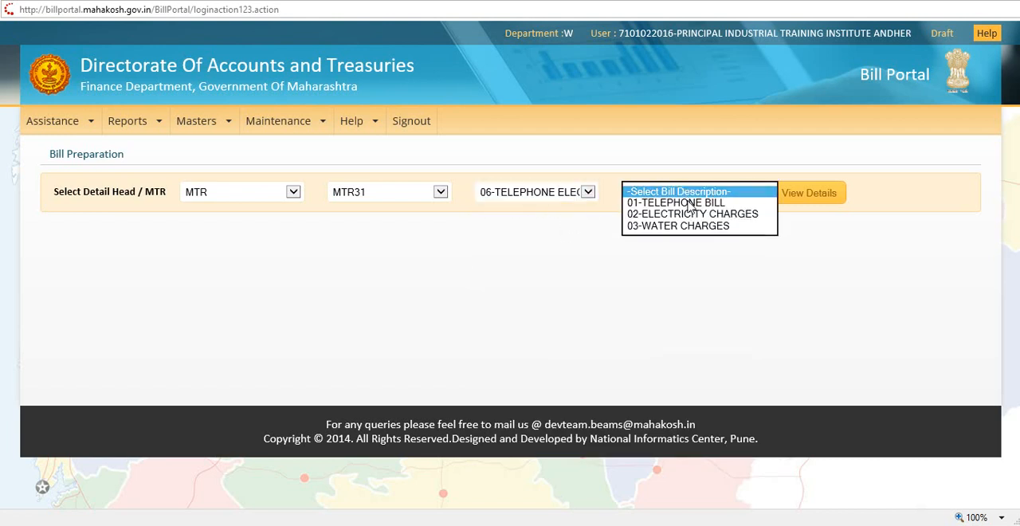
pyautogui.click(677, 214)
pyautogui.click(824, 193)
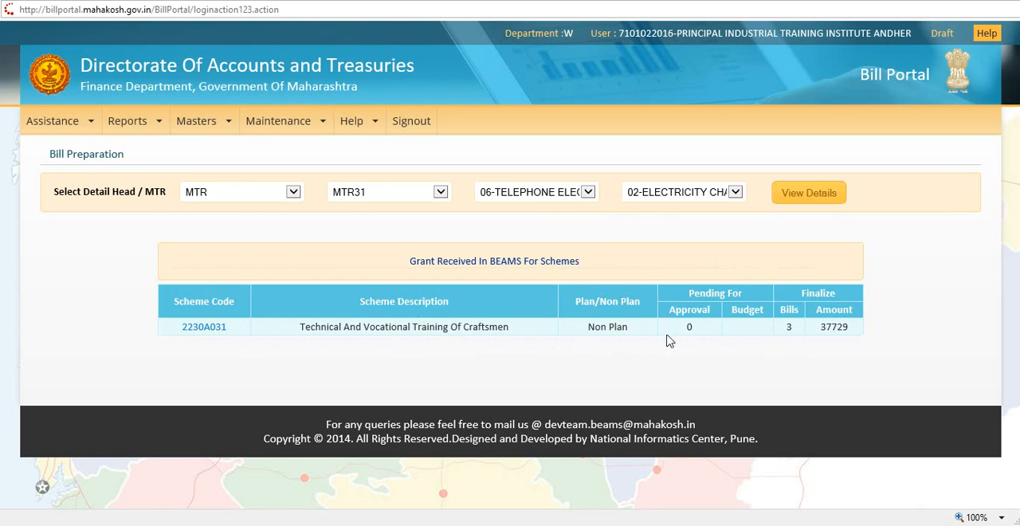
# In the bill entry for scheme 2230A031, include the approved electricity claim and set the bill register number to 66
pyautogui.click(205, 328)
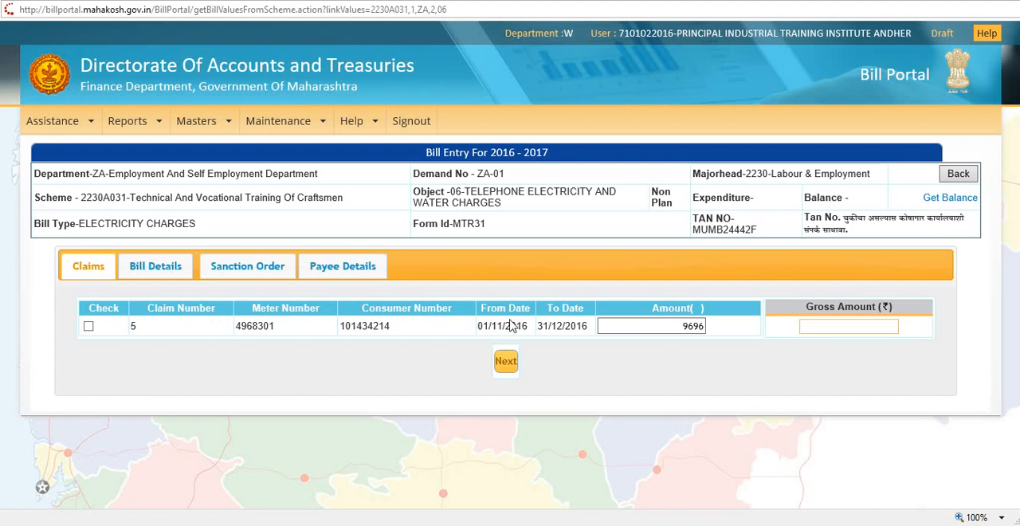
pyautogui.click(89, 327)
pyautogui.click(164, 269)
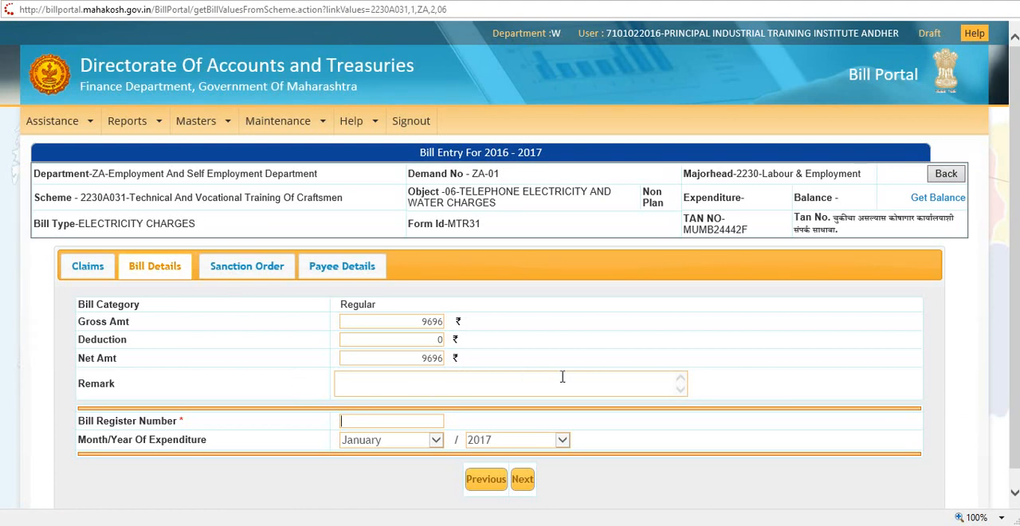
pyautogui.write('66')
# Pass over the sanction order form and choose RELIANCE INFRASTRUCTURE LTD as the regular payee in the payee details
pyautogui.click(241, 272)
pyautogui.scroll(-3, 626, 378)
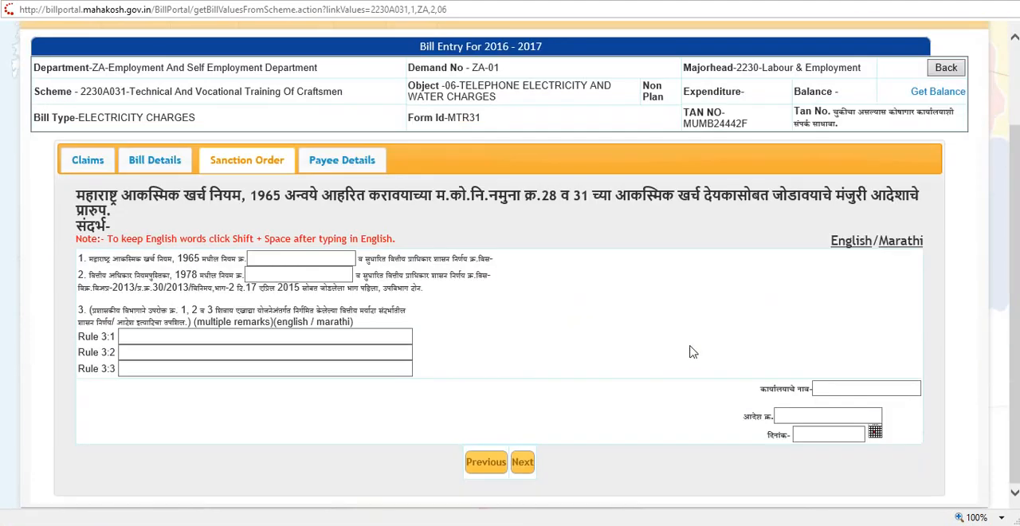
pyautogui.scroll(3, 579, 324)
pyautogui.click(342, 265)
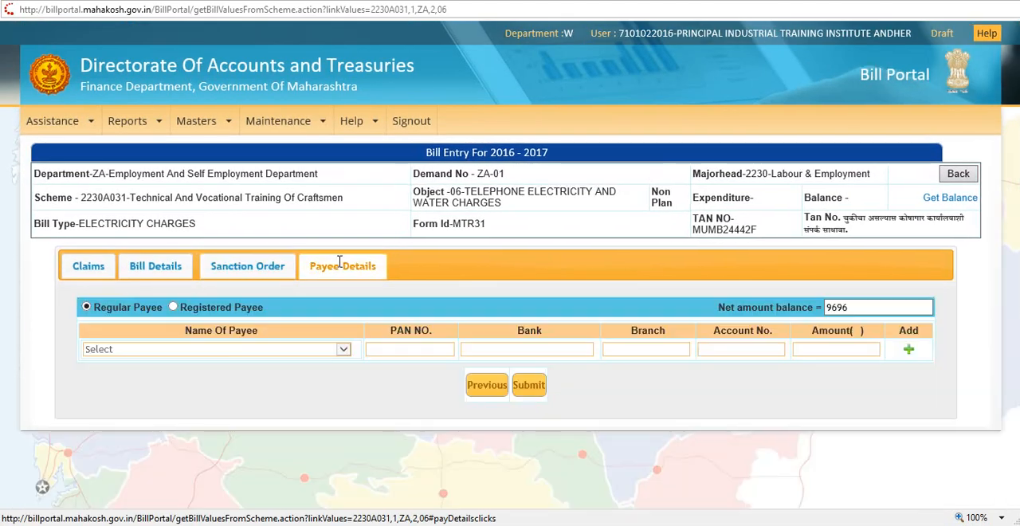
pyautogui.moveTo(263, 125)
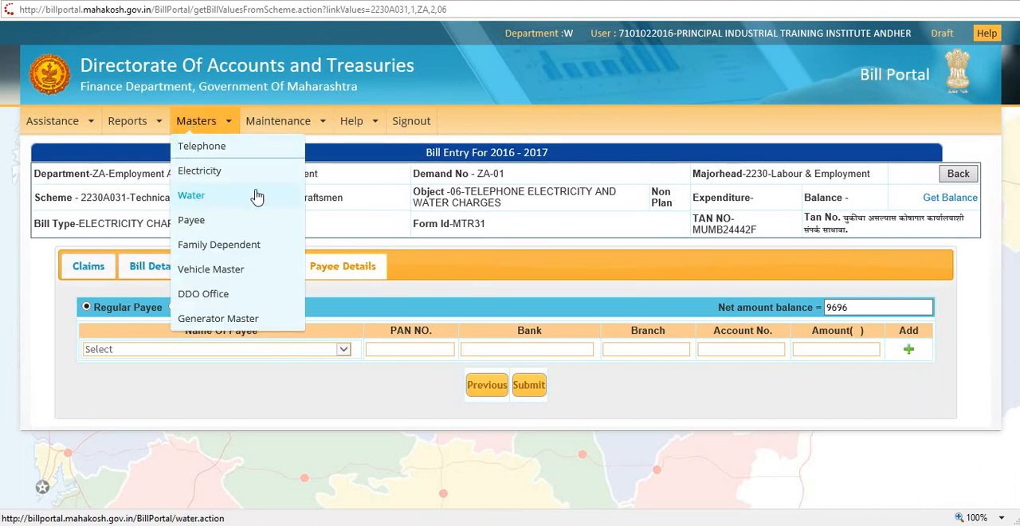
pyautogui.click(180, 353)
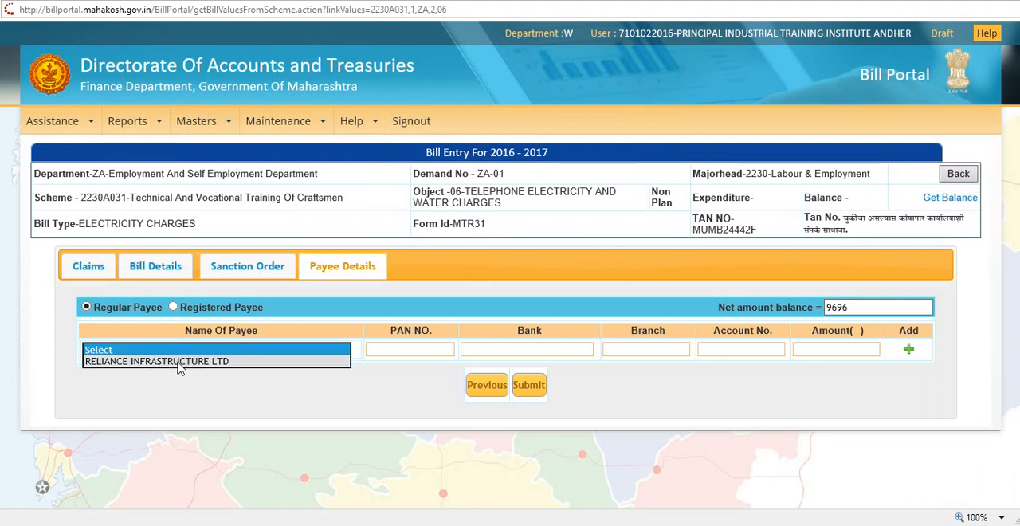
pyautogui.click(180, 364)
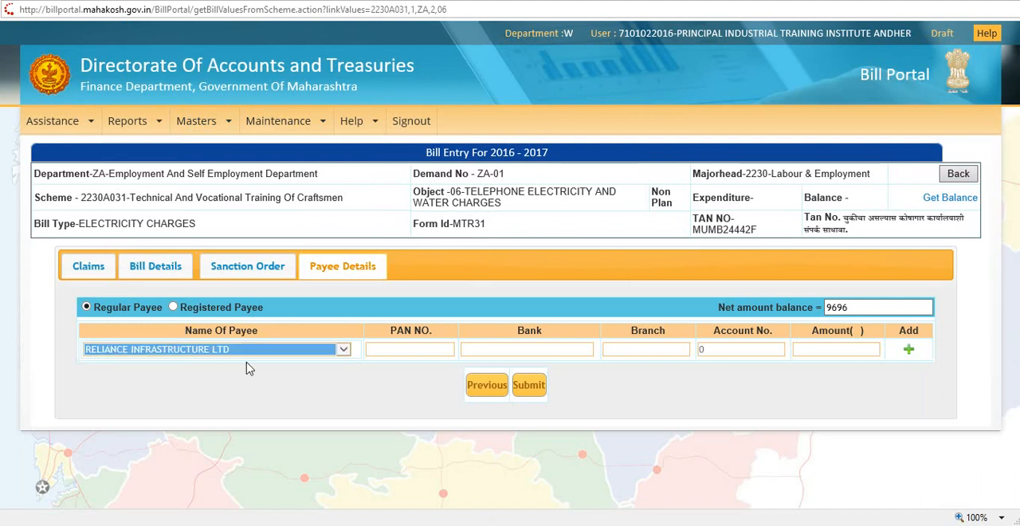
# Try to add the payee row without an amount and dismiss the message
pyautogui.click(425, 354)
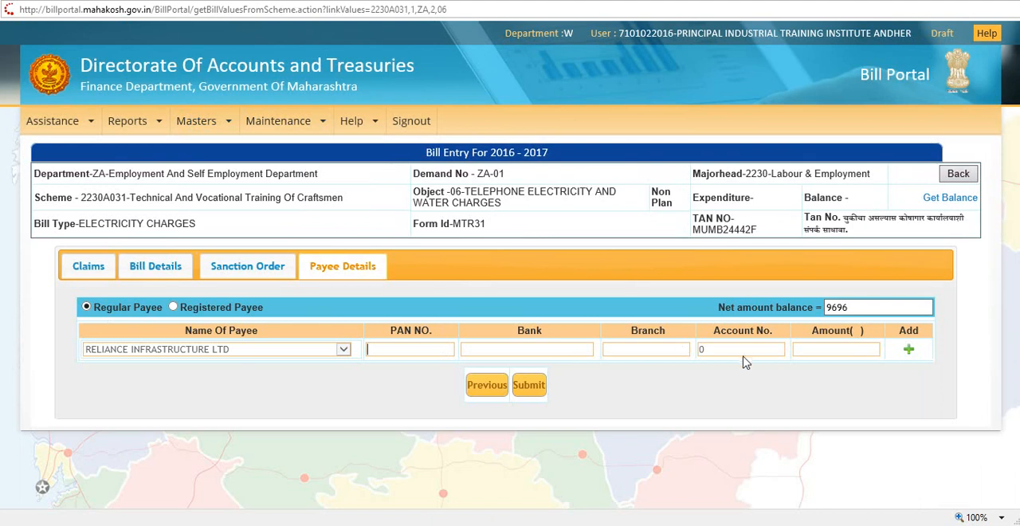
pyautogui.moveTo(723, 351); pyautogui.dragTo(699, 354)
pyautogui.click(832, 373)
pyautogui.click(683, 354)
pyautogui.click(911, 353)
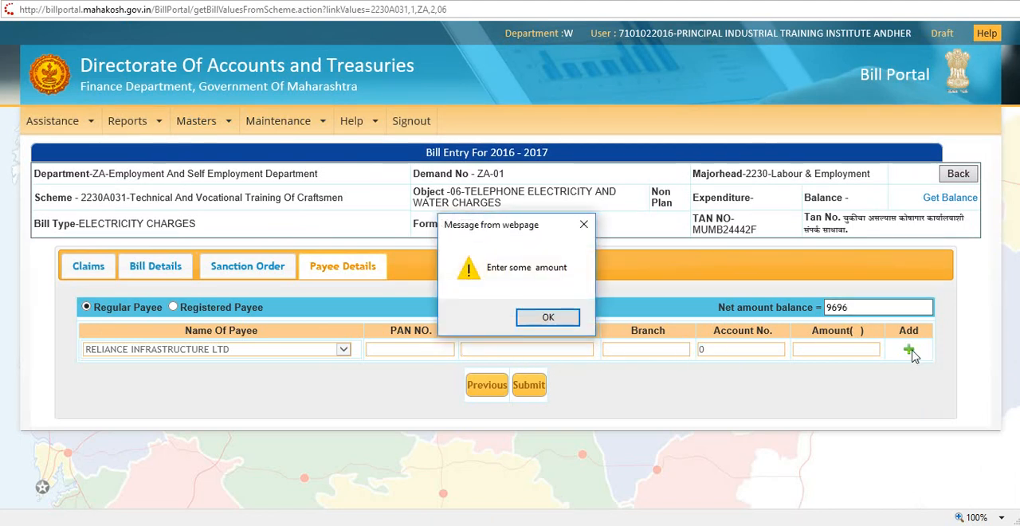
pyautogui.click(548, 317)
pyautogui.click(734, 350)
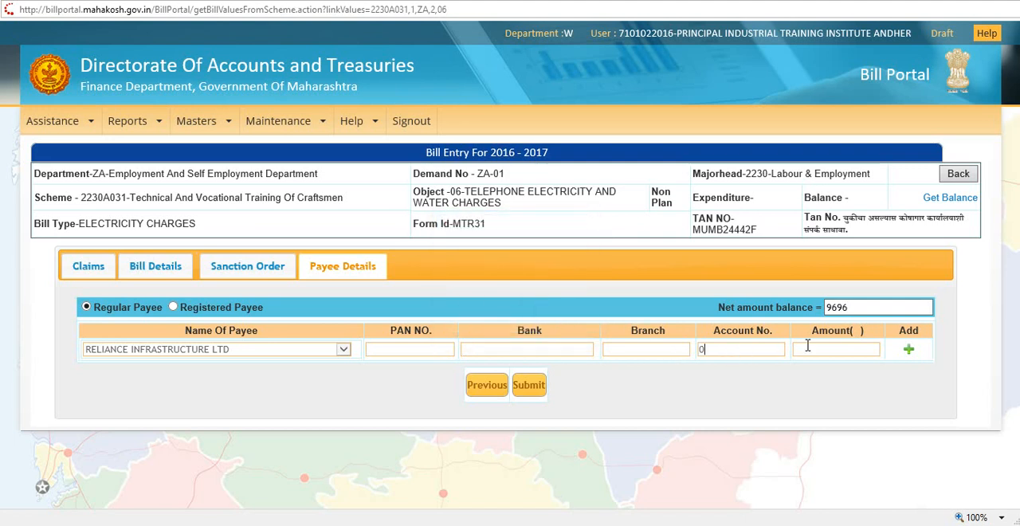
pyautogui.click(265, 348)
pyautogui.click(266, 348)
pyautogui.click(647, 357)
# Review the sanction order form and the bill details, and return to the payee details
pyautogui.click(250, 266)
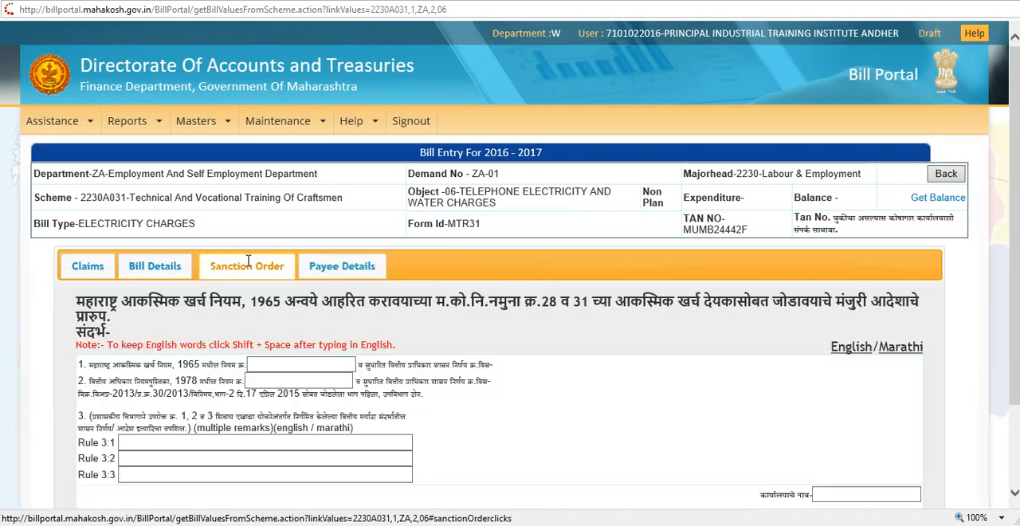
pyautogui.scroll(-2, 707, 402)
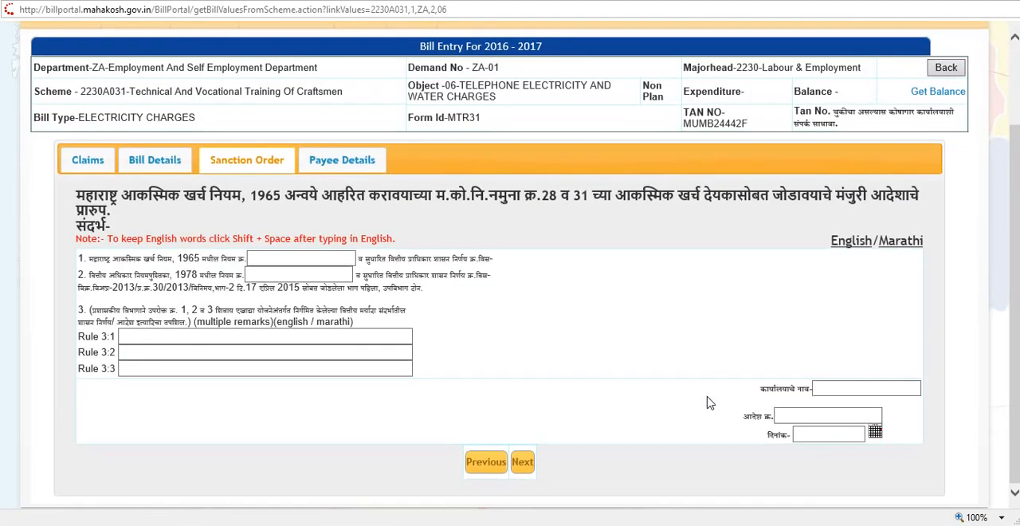
pyautogui.click(166, 163)
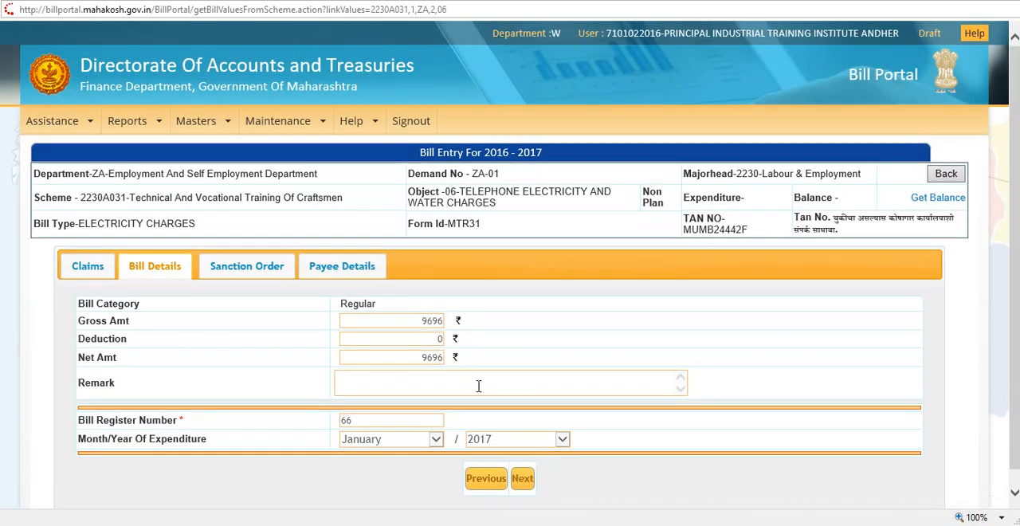
pyautogui.click(523, 478)
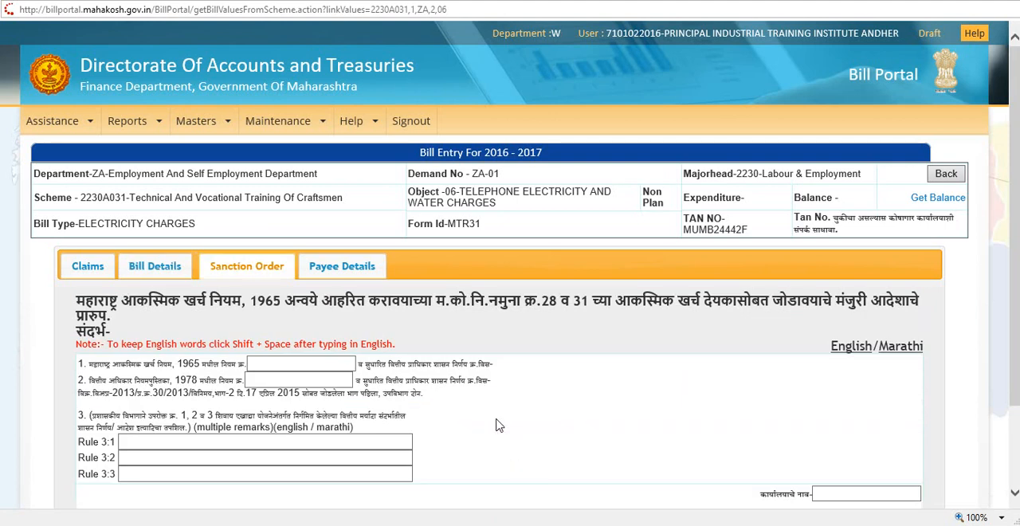
pyautogui.scroll(-2, 512, 362)
pyautogui.click(524, 463)
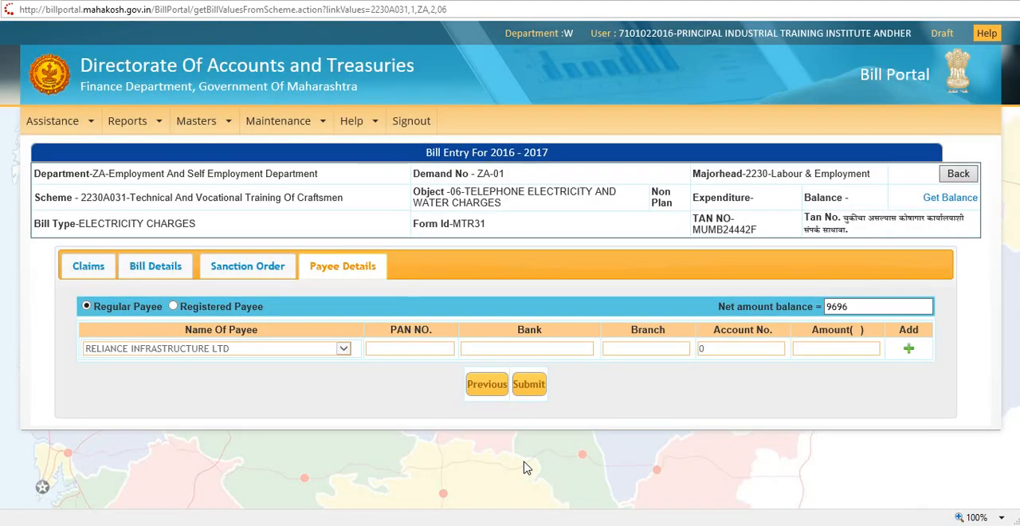
# Set the payee's amount to 9696 rupees
pyautogui.click(872, 309)
pyautogui.moveTo(868, 309); pyautogui.dragTo(785, 302)
pyautogui.click(883, 314)
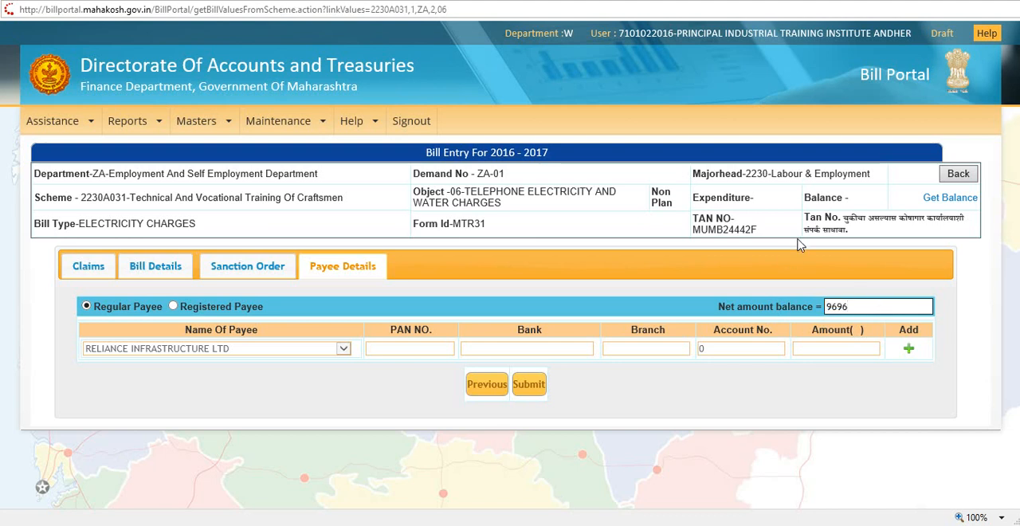
pyautogui.moveTo(761, 354); pyautogui.dragTo(698, 353)
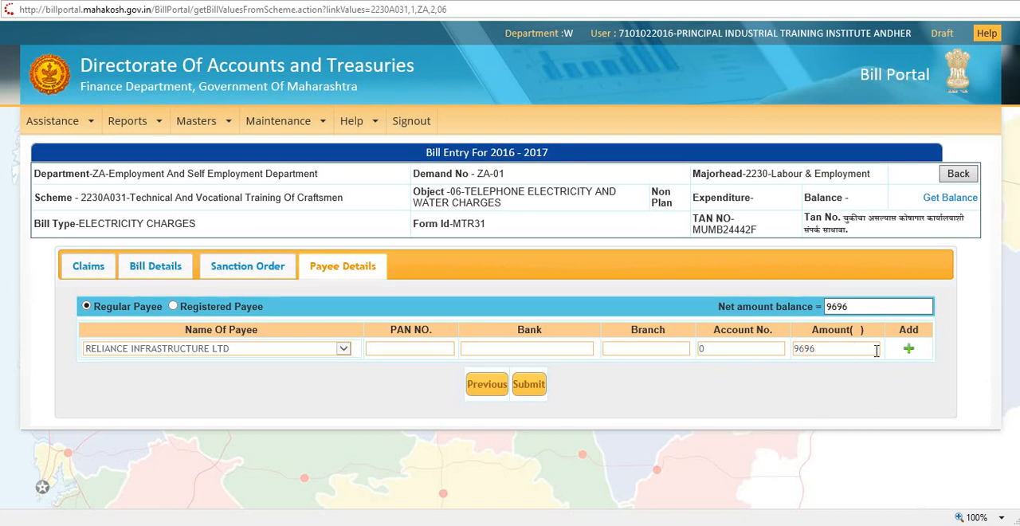
# Add the RELIANCE INFRASTRUCTURE LTD payee row to the bill, then recheck the bill details and return to the payee details
pyautogui.click(909, 350)
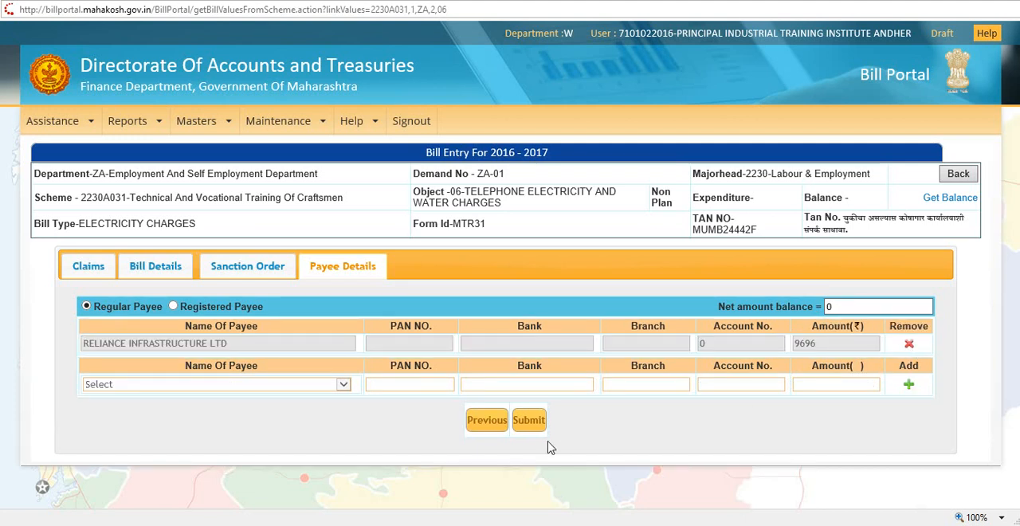
pyautogui.click(246, 266)
pyautogui.click(177, 275)
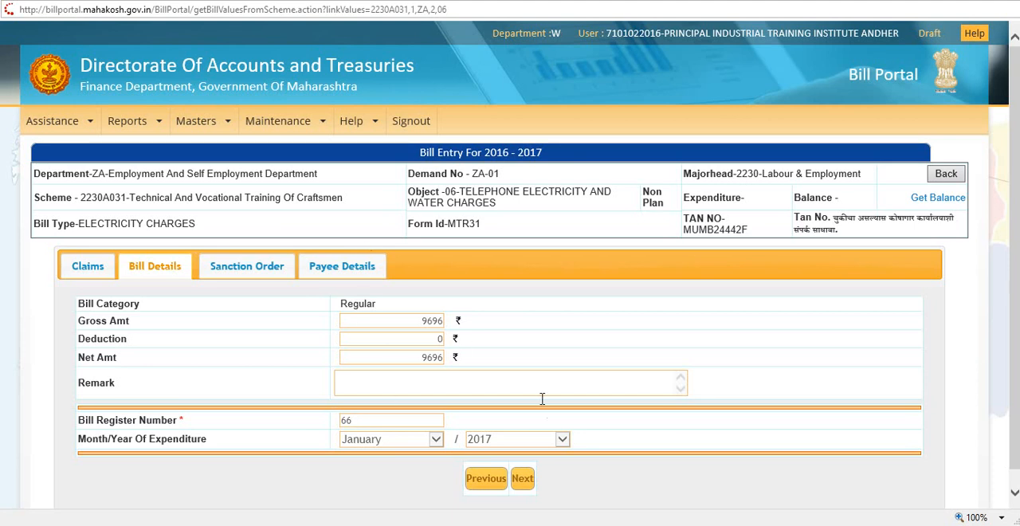
pyautogui.click(351, 266)
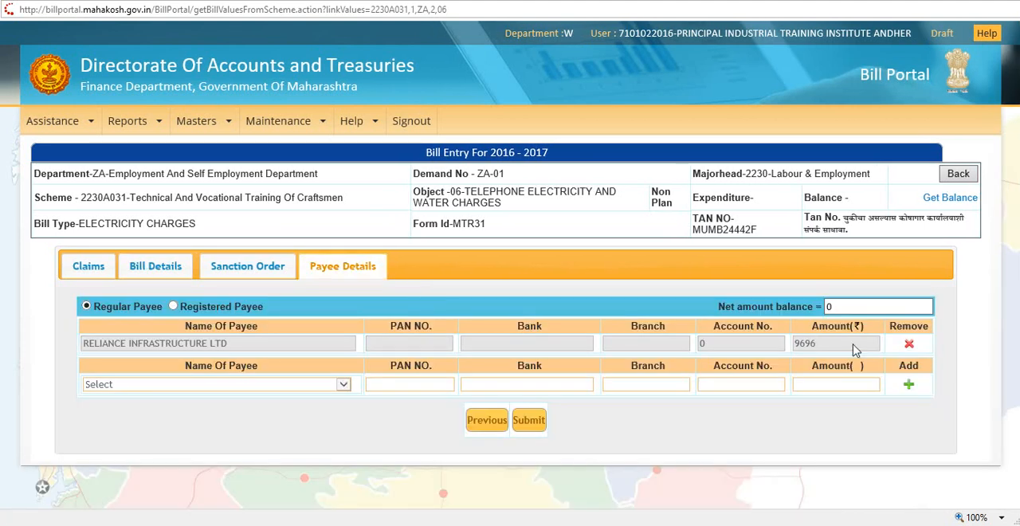
# Submit the draft MTR31 electricity bill and dismiss the message
pyautogui.click(529, 421)
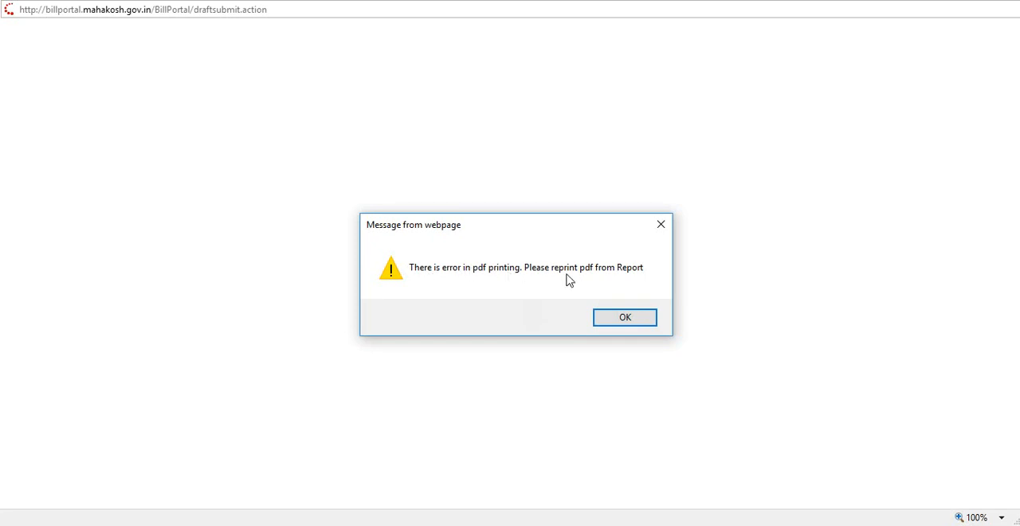
pyautogui.click(631, 319)
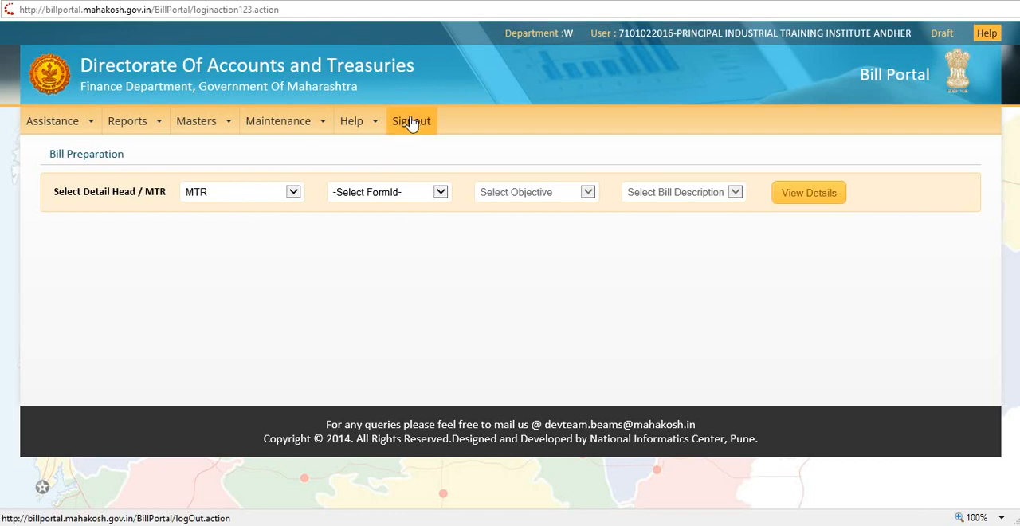
# Sign out of the draft login and log in to the final approval account with its username, password and captcha code
pyautogui.click(412, 121)
pyautogui.click(281, 212)
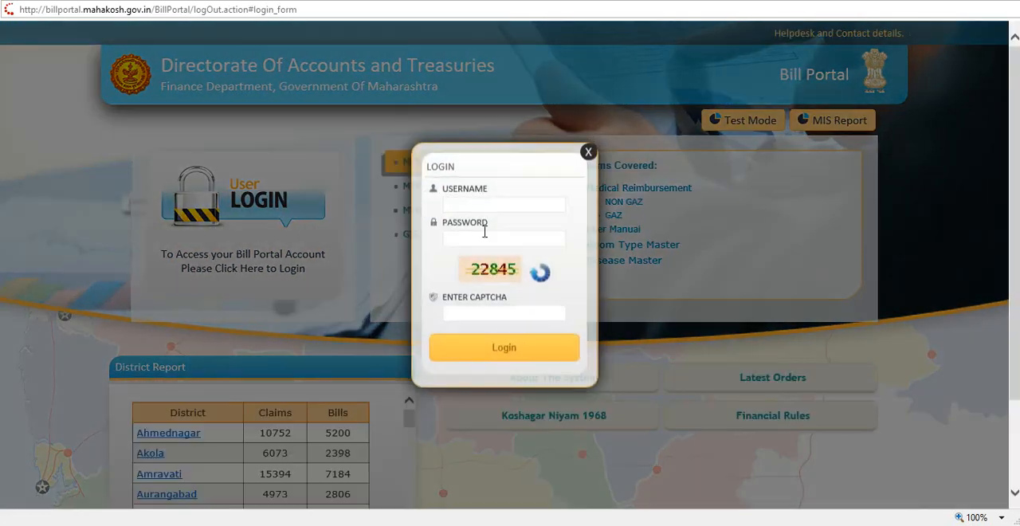
pyautogui.click(478, 206)
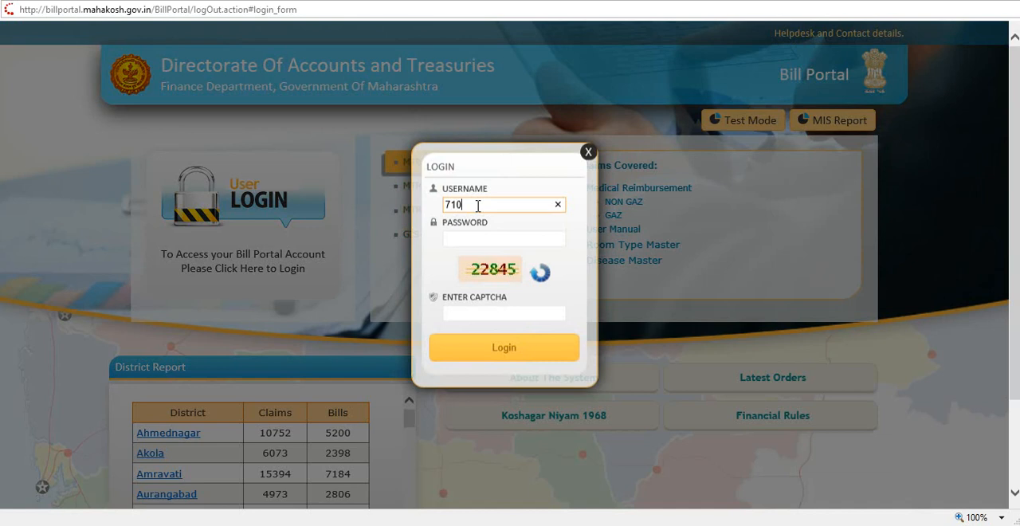
pyautogui.press('Tab')
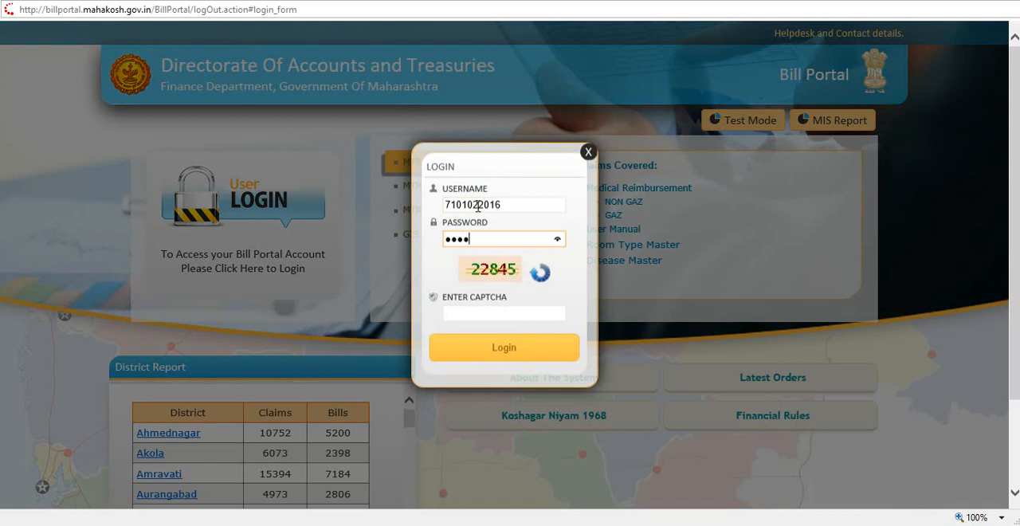
pyautogui.press('Tab')
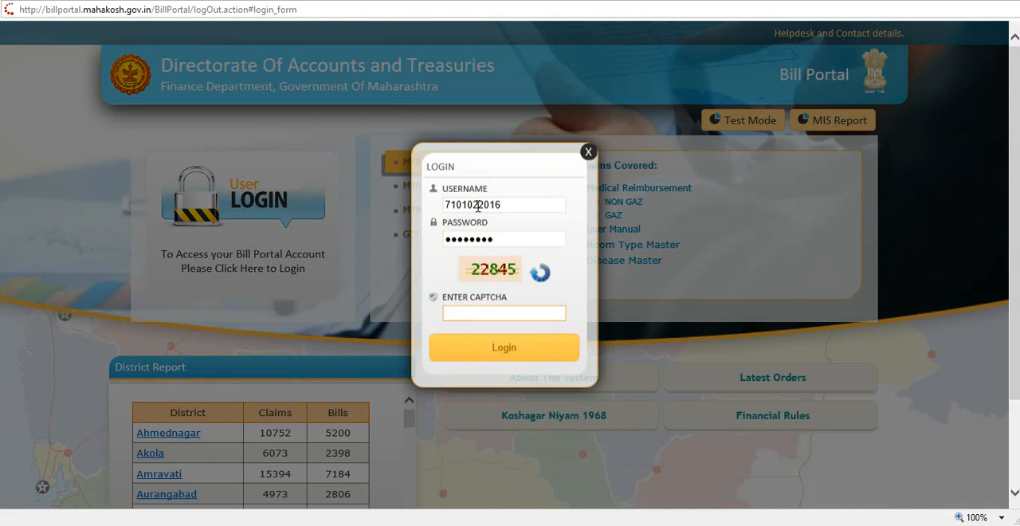
pyautogui.click(491, 353)
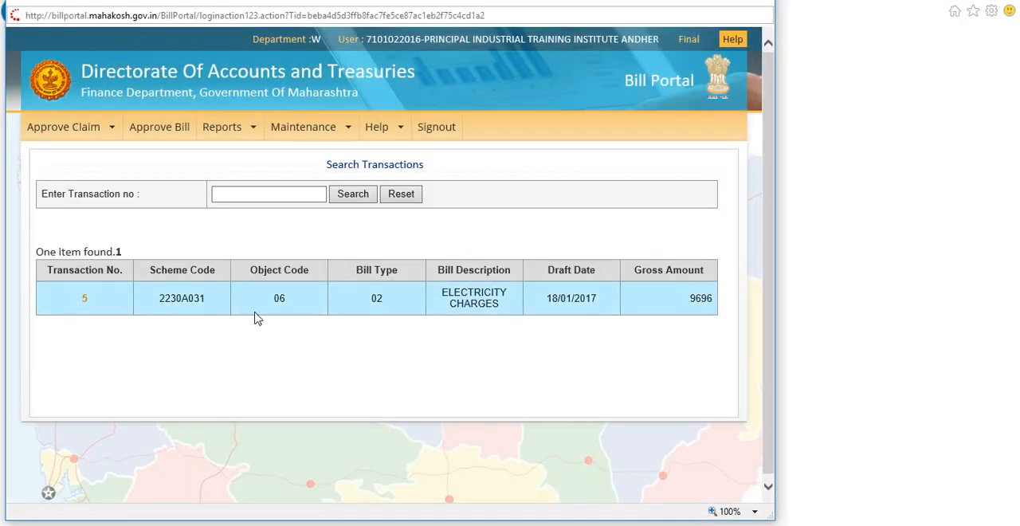
# Open the pending electricity charges bill transaction and review its bill details, sanction order and payee details
pyautogui.click(85, 300)
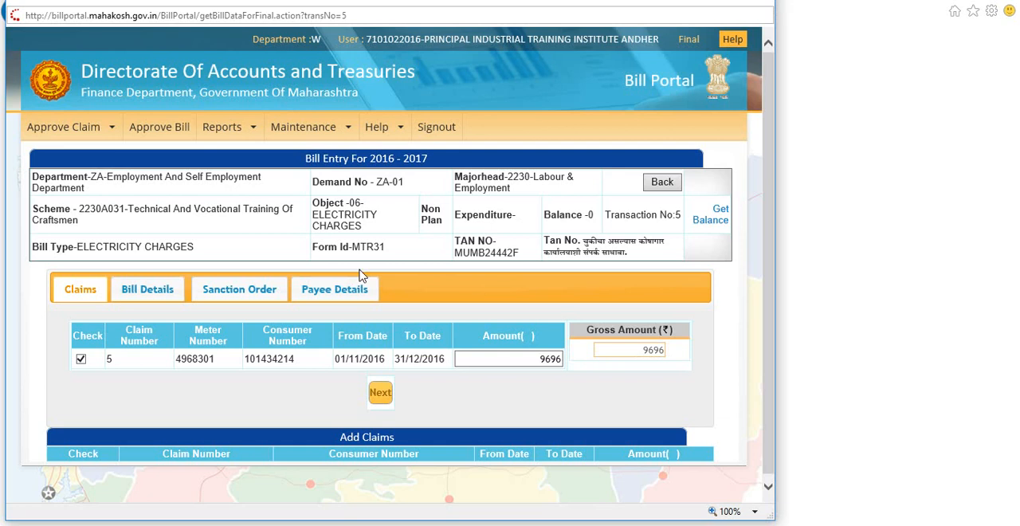
pyautogui.click(157, 292)
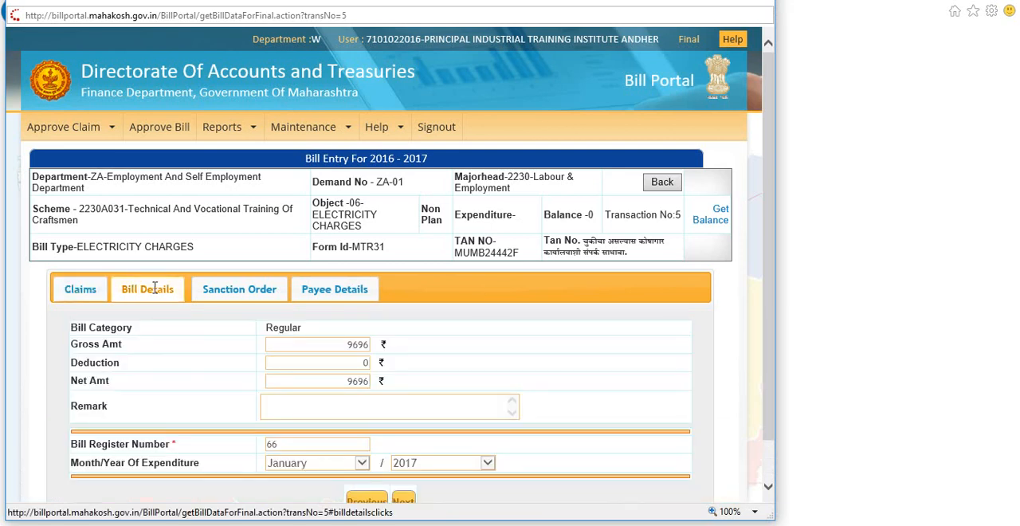
pyautogui.scroll(-1, 478, 392)
pyautogui.click(247, 247)
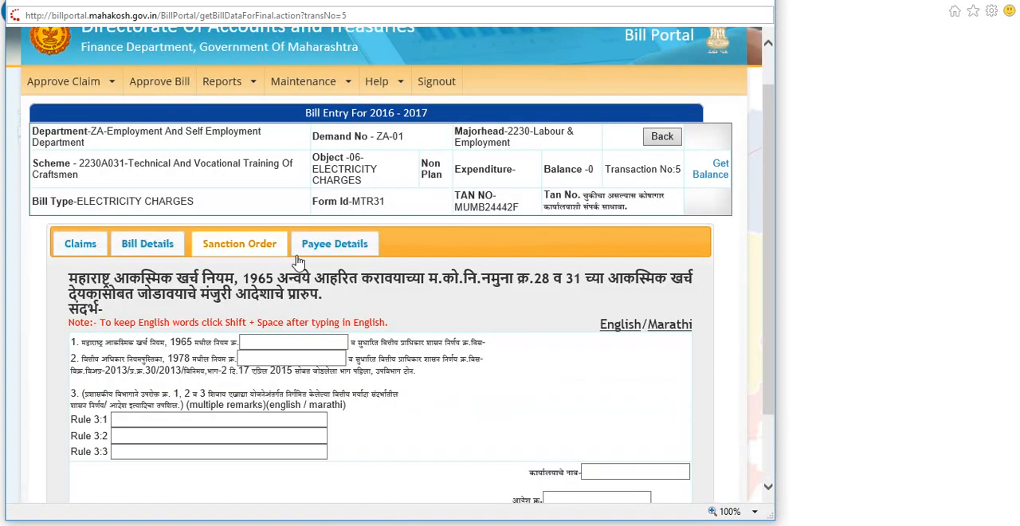
pyautogui.scroll(-2, 398, 319)
pyautogui.click(333, 156)
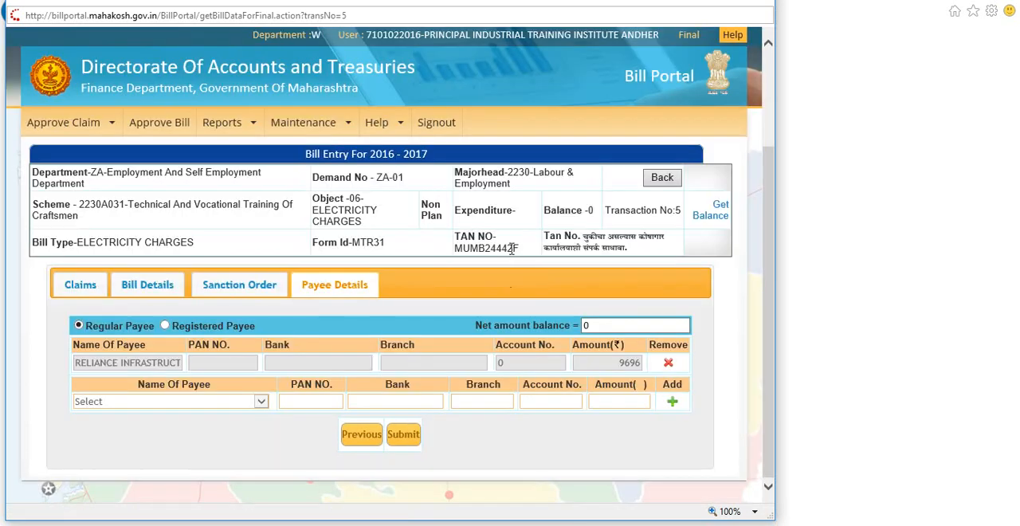
# Submit the electricity bill for final approval and acknowledge the messages to generate its PDF
pyautogui.click(403, 434)
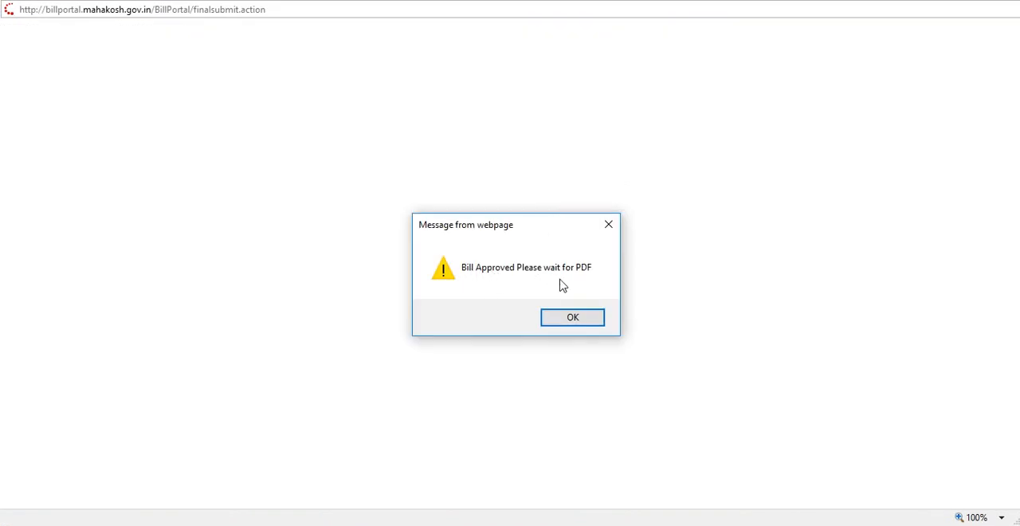
pyautogui.click(572, 324)
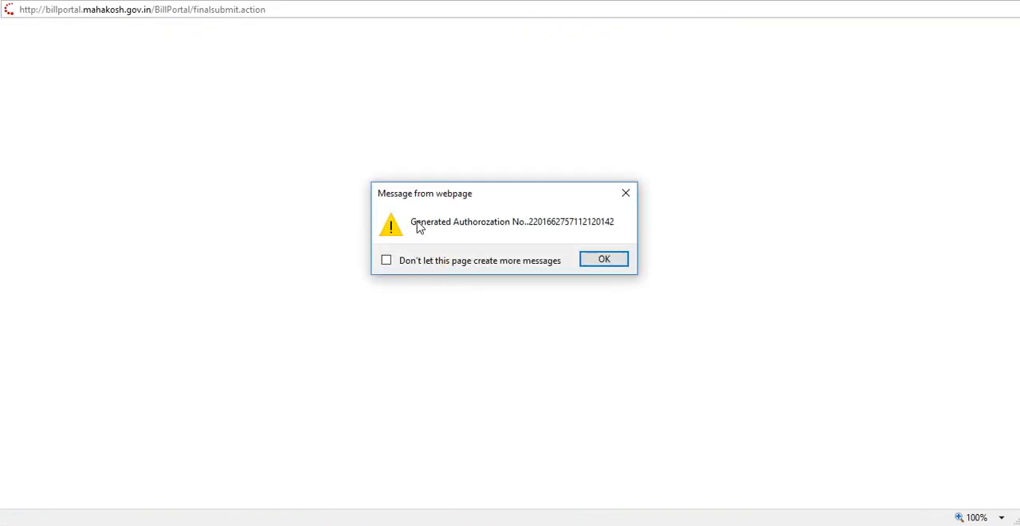
pyautogui.click(602, 259)
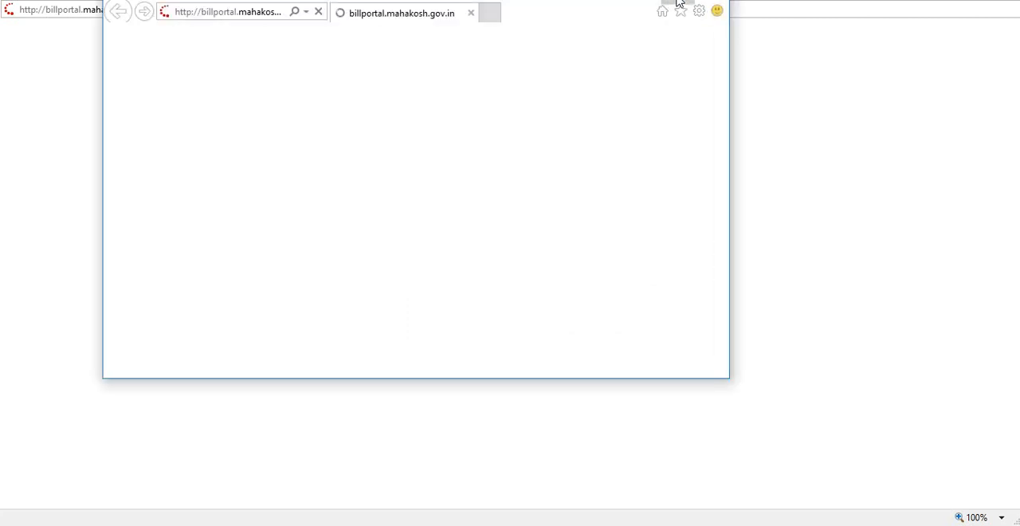